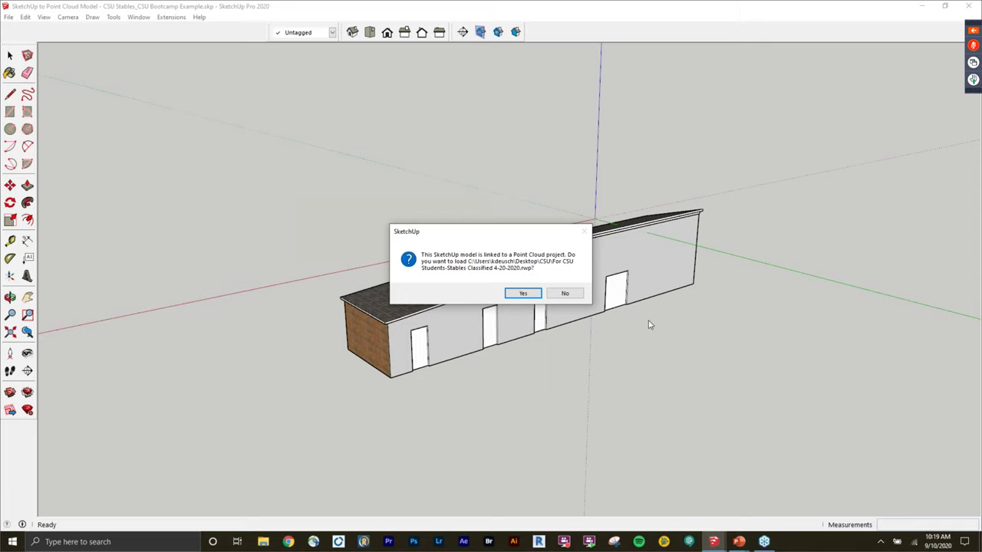
# Step: Load the linked point cloud project For CSU Students-Stables Classified 4-20-2020.rwp and decline buying a license
pyautogui.moveTo(511, 237); pyautogui.dragTo(516, 247)
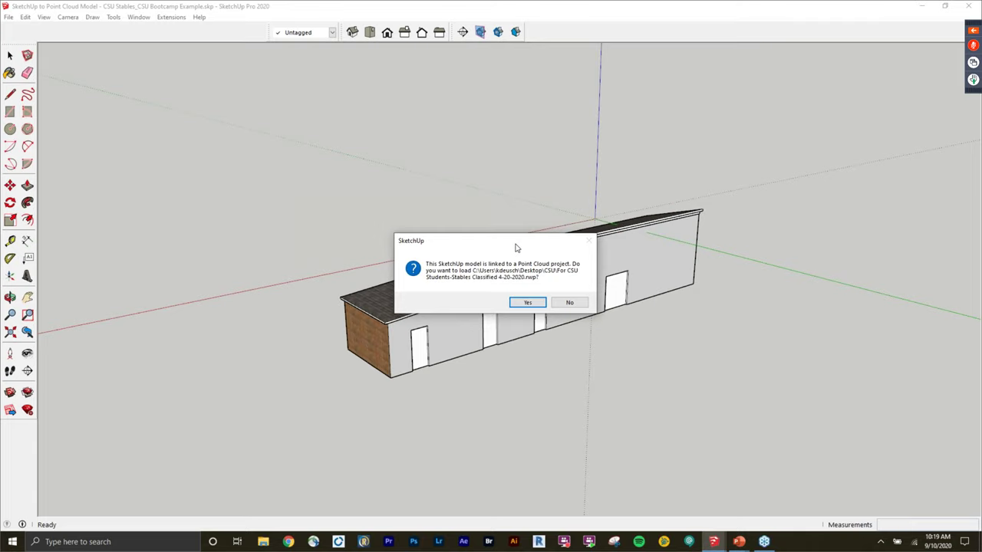
pyautogui.click(538, 303)
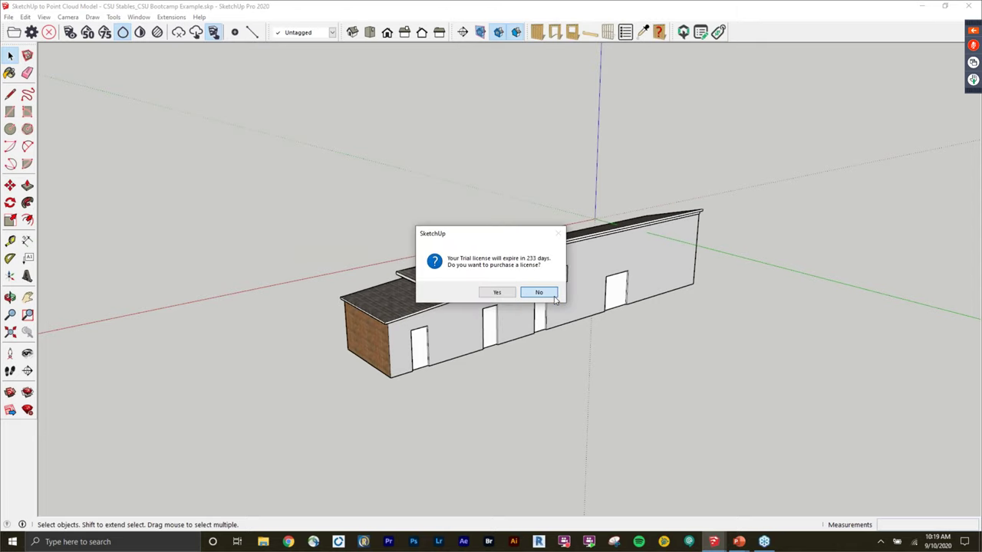
pyautogui.click(539, 293)
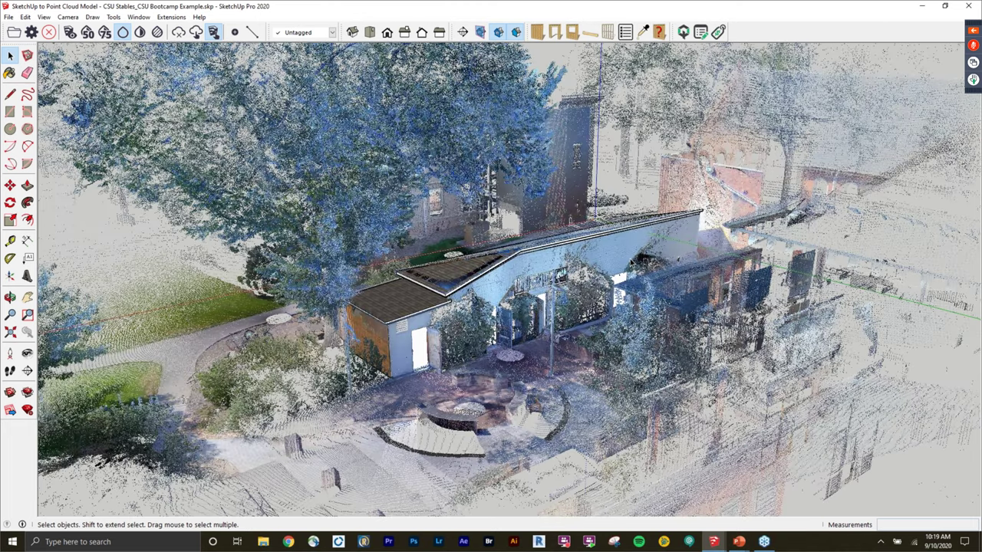
# Step: Hide the modeled stables building group so only the point cloud remains
pyautogui.moveTo(529, 299); pyautogui.dragTo(564, 285, button='middle')
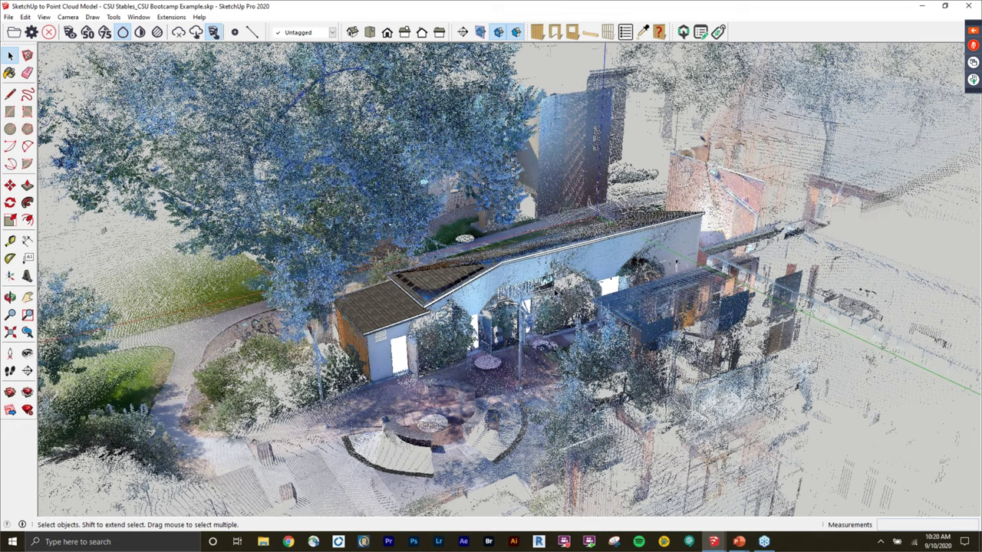
pyautogui.scroll(1, 554, 289)
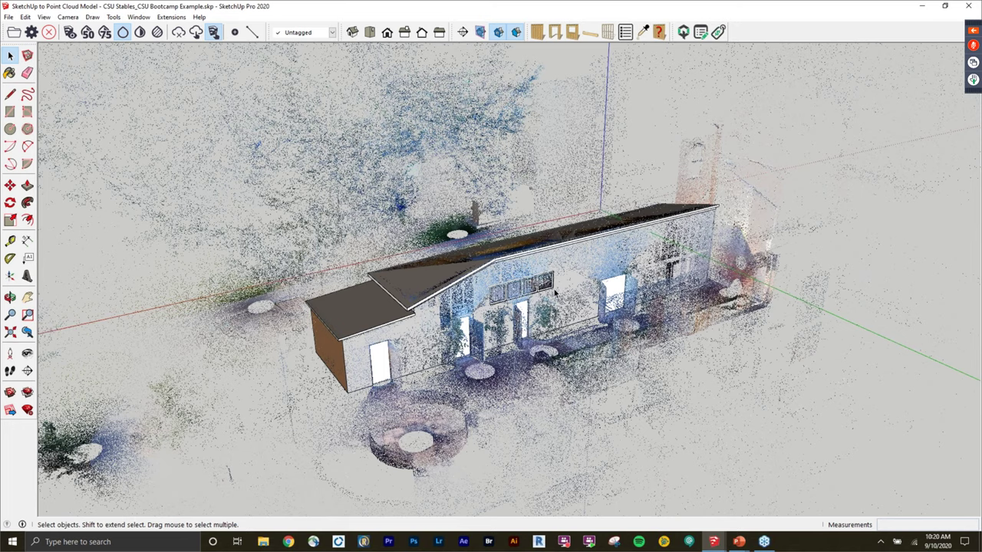
pyautogui.moveTo(555, 292)
pyautogui.mouseDown(button='middle')
pyautogui.moveTo(330, 299)
pyautogui.moveTo(549, 292)
pyautogui.mouseUp(button='middle')
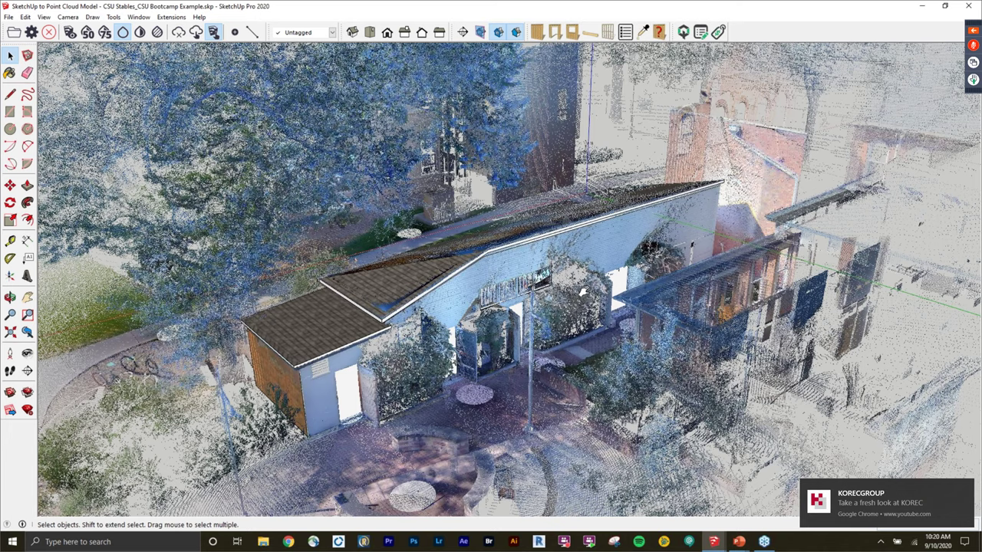
pyautogui.moveTo(419, 305); pyautogui.dragTo(512, 250, button='middle')
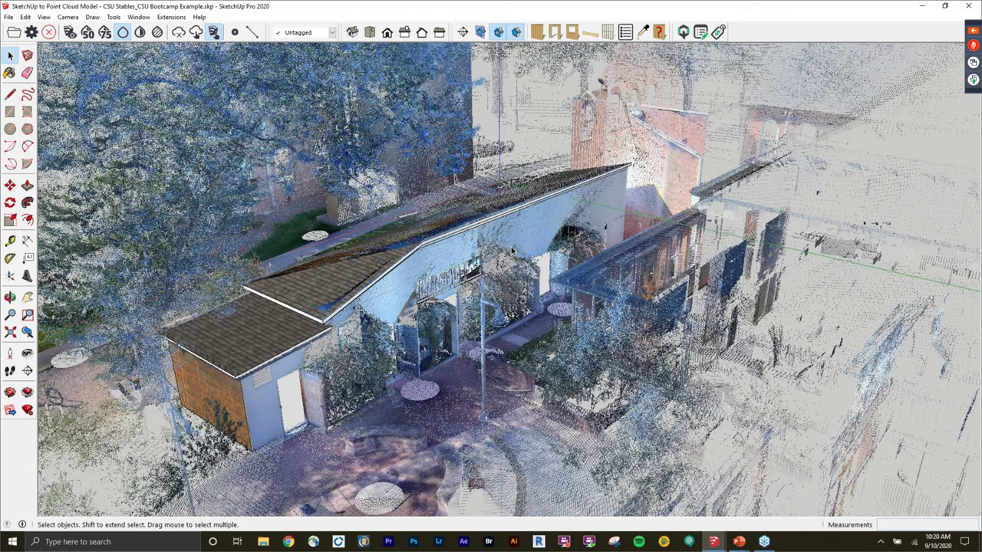
pyautogui.rightClick(512, 250)
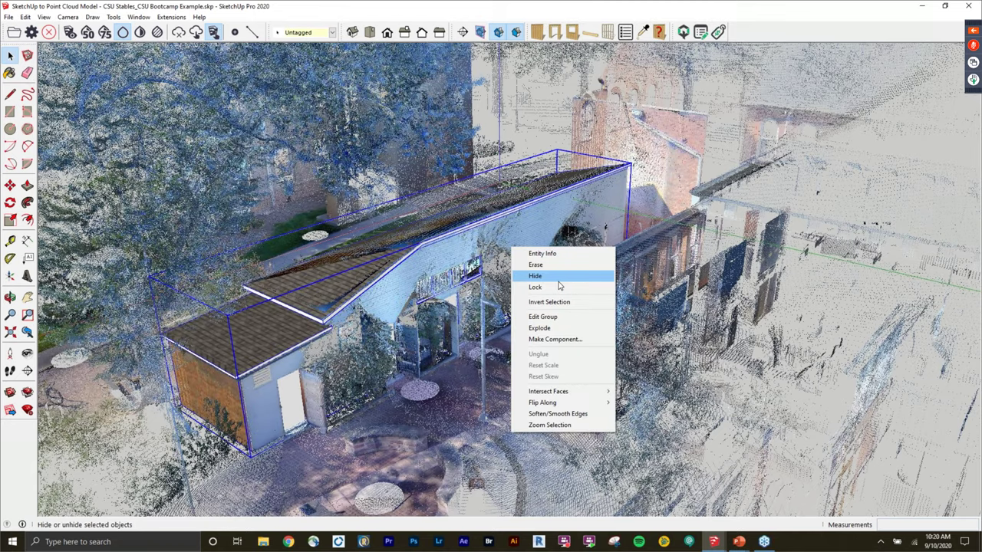
pyautogui.click(558, 279)
# Step: Draw a rectangle about 7' 7 1/2" by 3' 6" on the blue front wall of the point cloud building
pyautogui.scroll(-4, 504, 287)
pyautogui.keyDown('shift'); pyautogui.moveTo(504, 287); pyautogui.dragTo(550, 294, button='middle'); pyautogui.keyUp('shift')
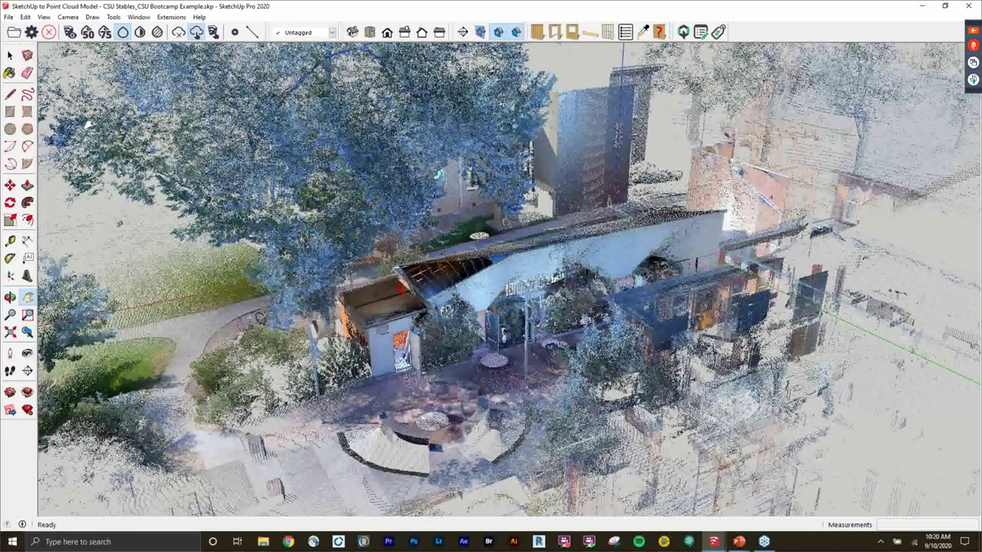
pyautogui.click(10, 113)
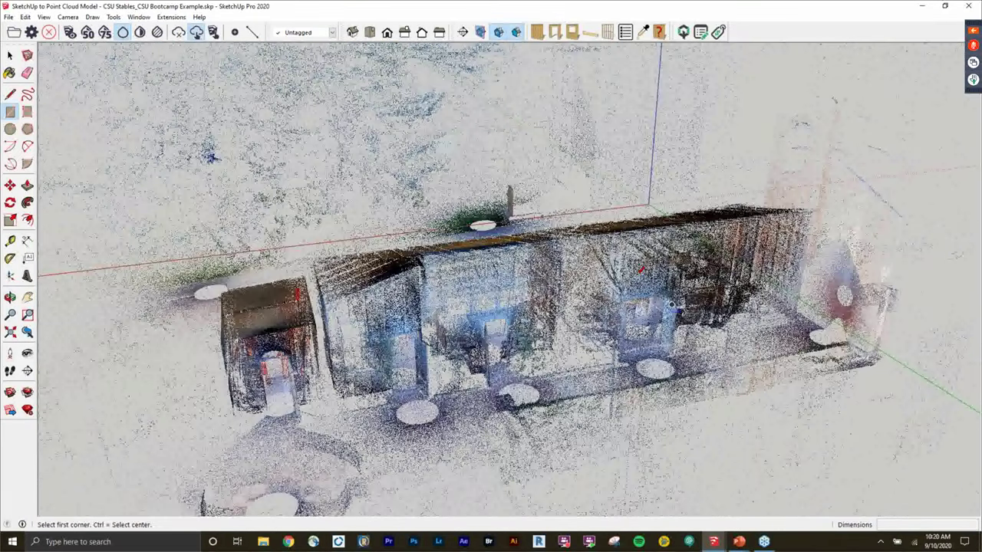
pyautogui.click(616, 273)
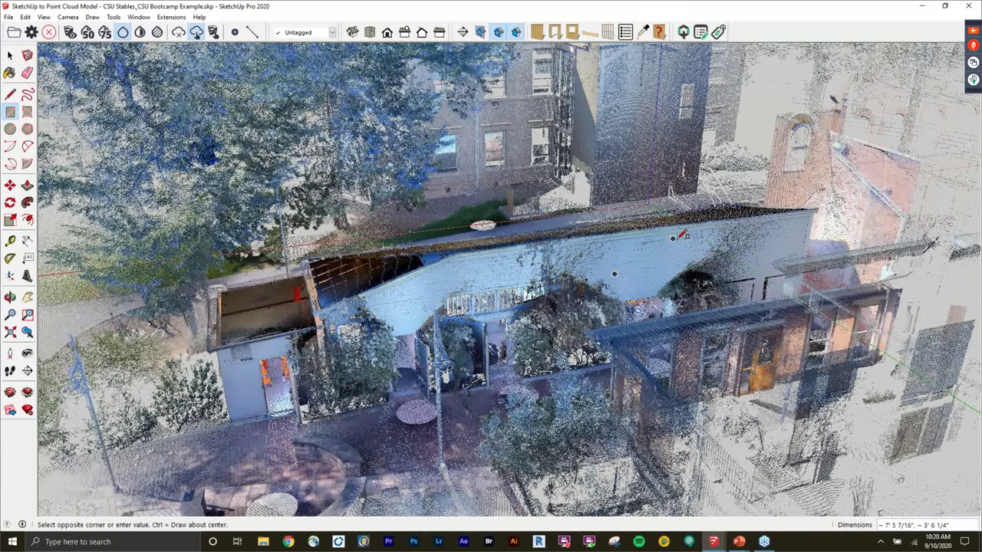
pyautogui.click(673, 238)
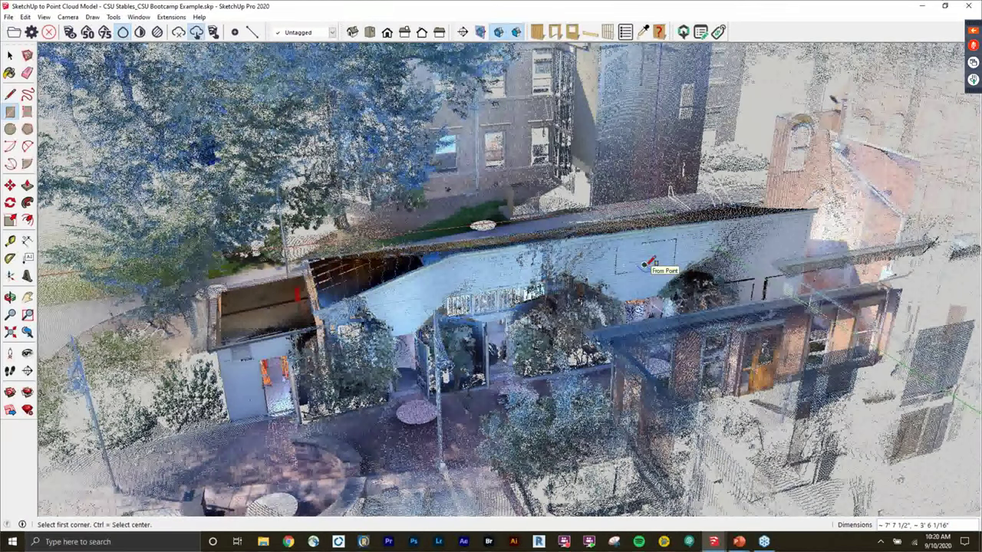
# Step: Push/Pull the rectangle about 14' through the building to the rear brick wall
pyautogui.scroll(5, 647, 264)
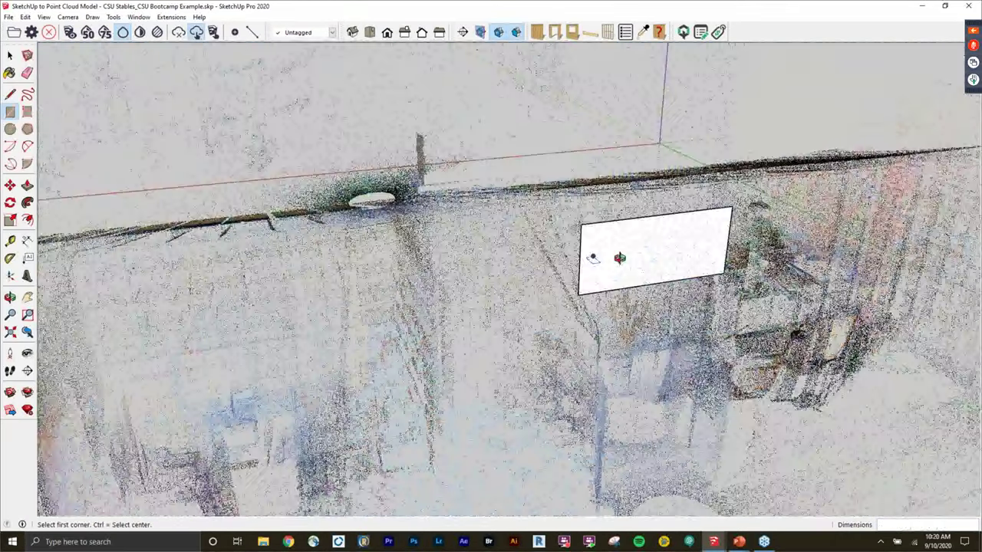
pyautogui.moveTo(620, 258); pyautogui.dragTo(765, 258, button='middle')
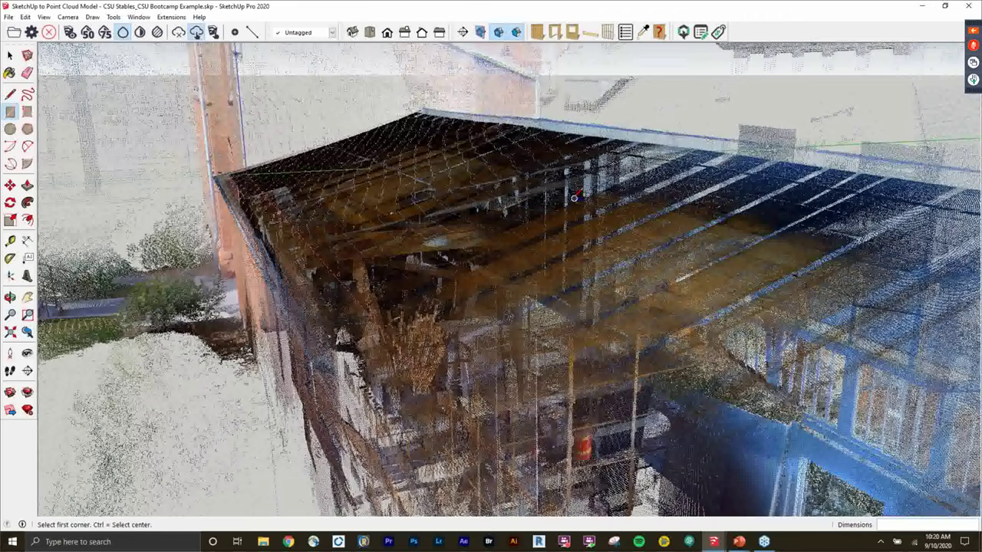
pyautogui.press('p')
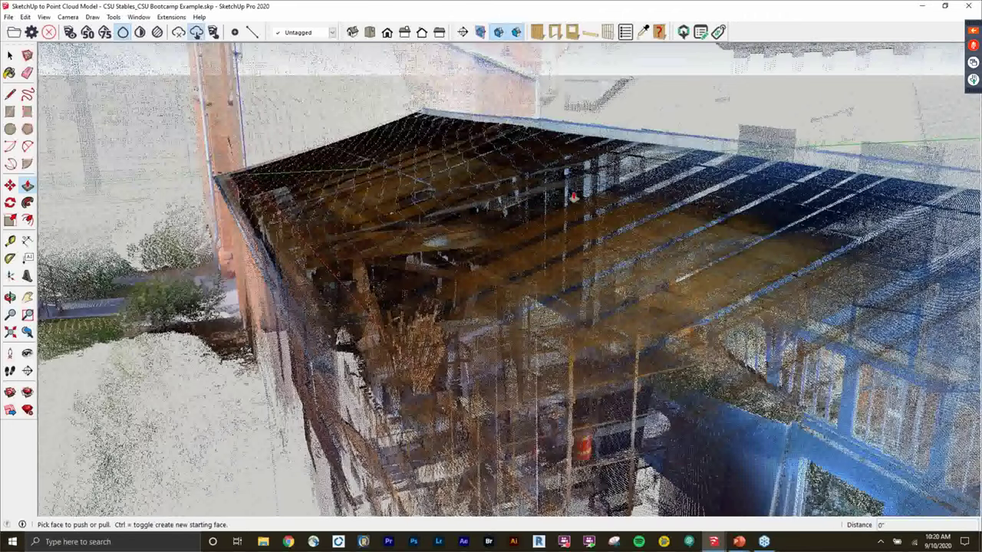
pyautogui.click(573, 197)
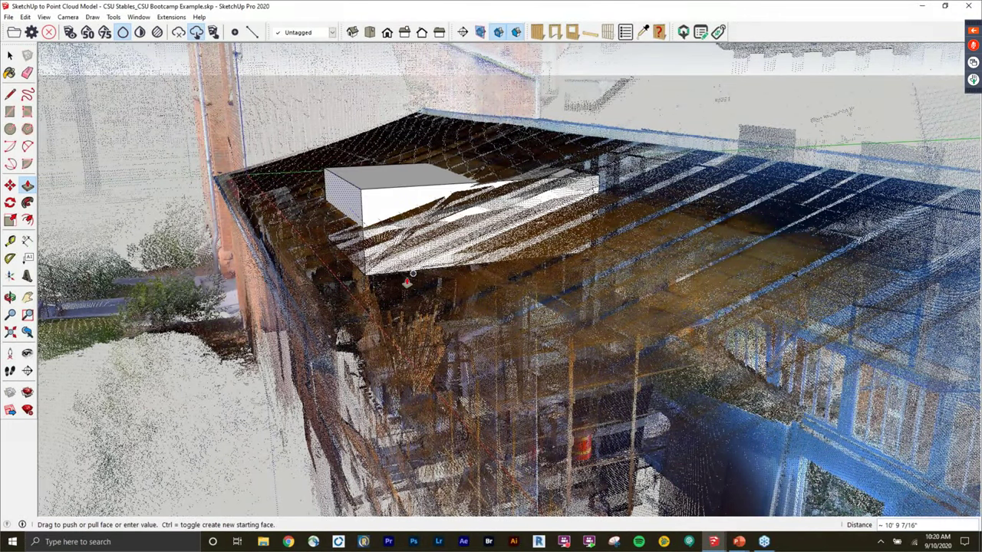
pyautogui.scroll(-2, 408, 282)
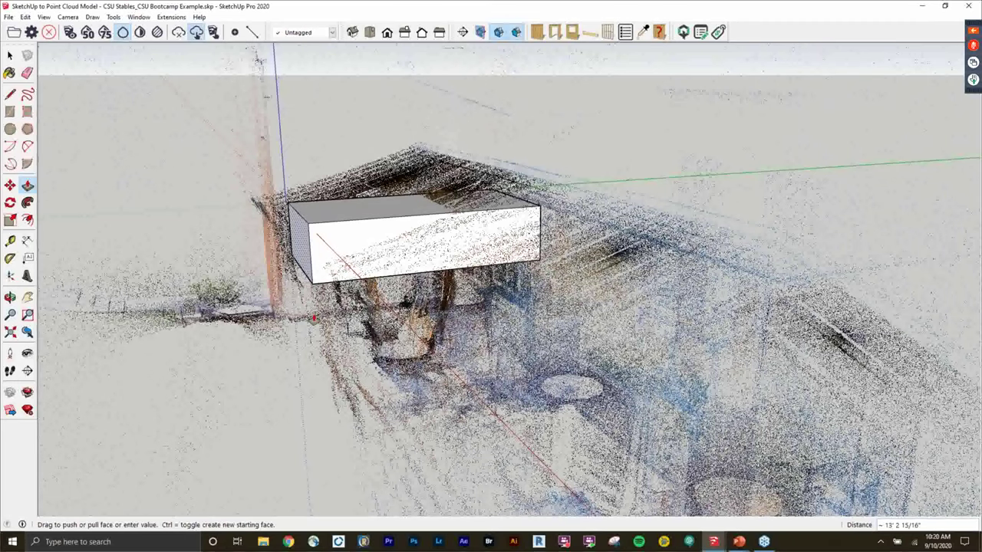
pyautogui.moveTo(314, 319); pyautogui.dragTo(324, 314, button='middle')
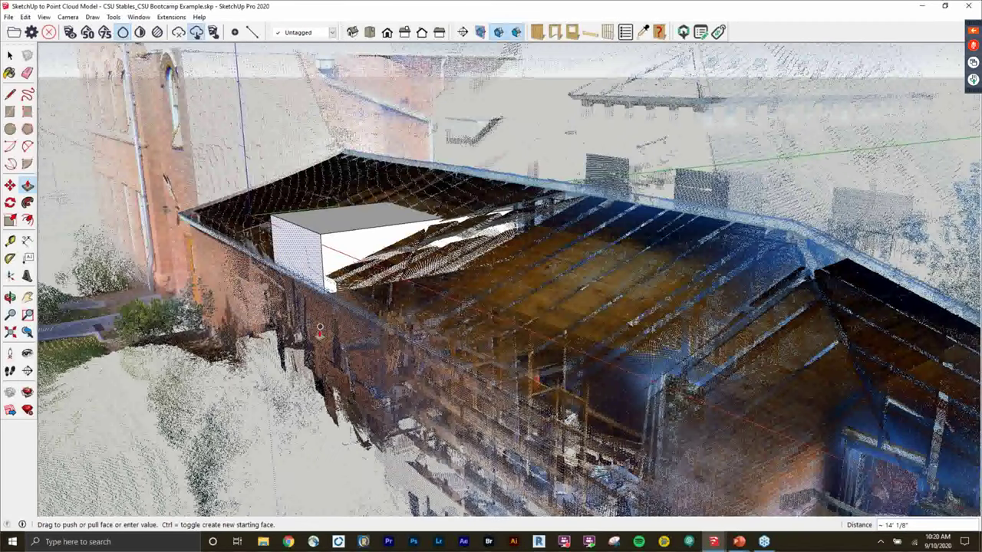
pyautogui.click(320, 328)
# Step: Extend the box's end face about 45' 7" along the building to the end wall of the low-roofed section
pyautogui.scroll(-5, 319, 329)
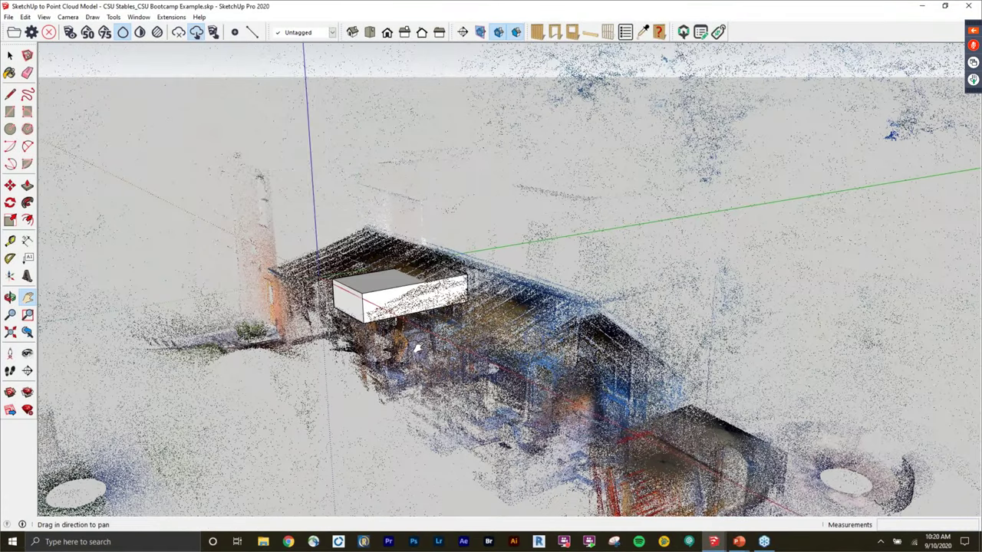
pyautogui.keyDown('shift'); pyautogui.moveTo(416, 350); pyautogui.dragTo(391, 325, button='middle'); pyautogui.keyUp('shift')
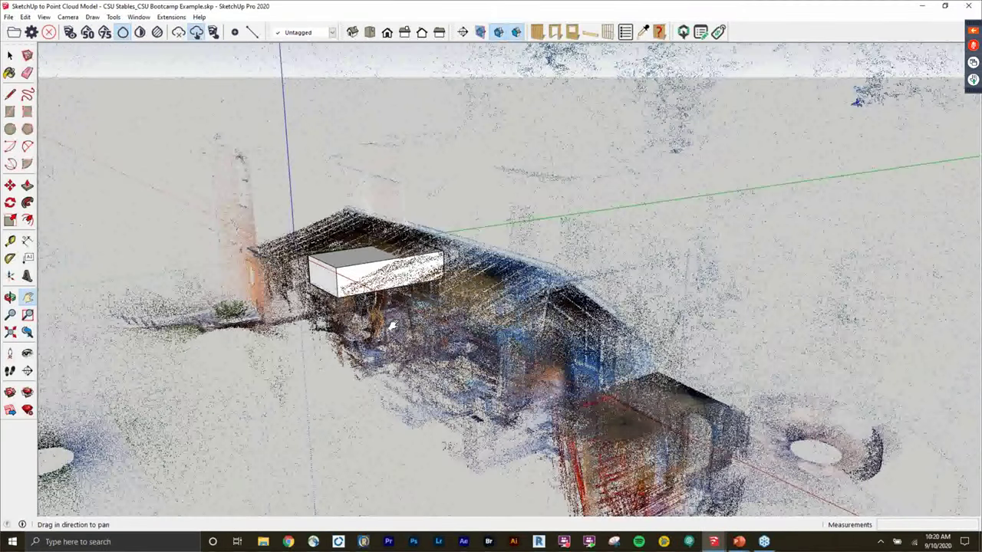
pyautogui.click(376, 273)
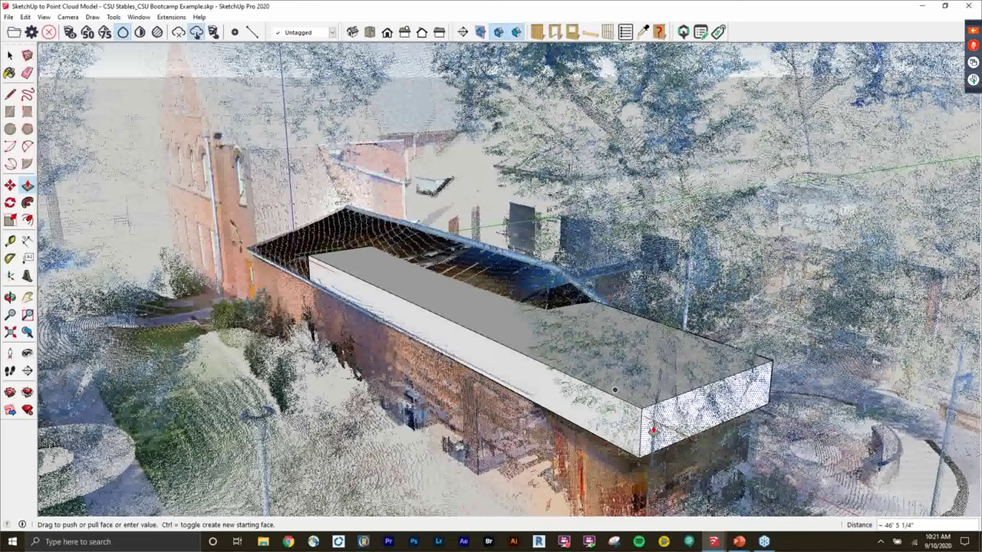
pyautogui.moveTo(652, 431); pyautogui.dragTo(587, 320, button='middle')
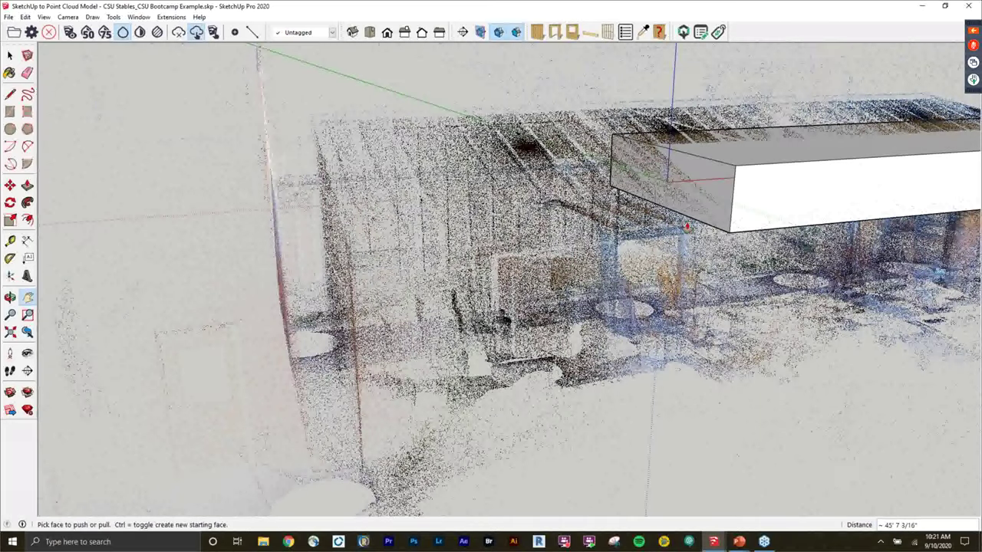
# Step: Extend the box to the opposite end wall and the ground, and raise its top face about 1' 10" to the roof's high edge
pyautogui.moveTo(687, 226); pyautogui.dragTo(503, 306, button='middle')
pyautogui.click(507, 359)
pyautogui.press('p')
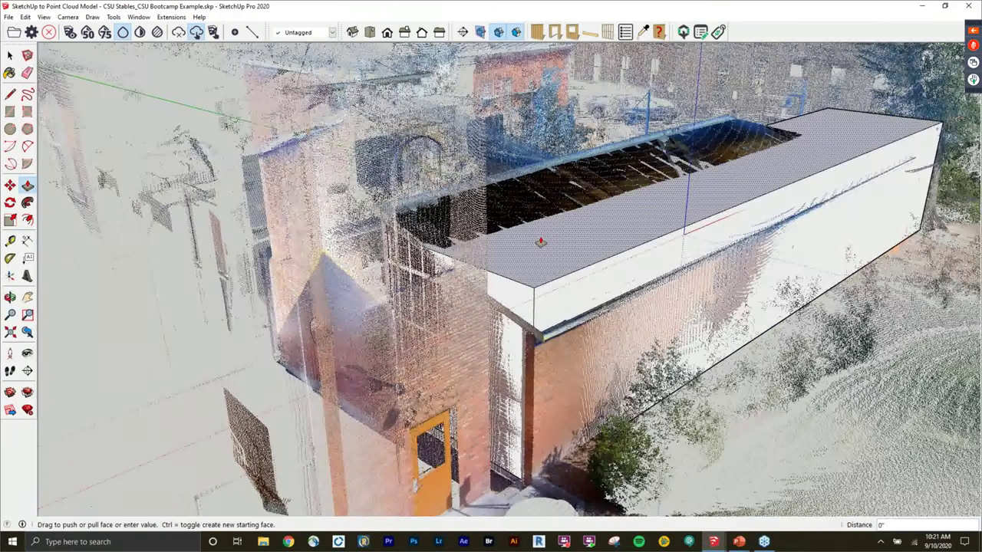
pyautogui.click(510, 205)
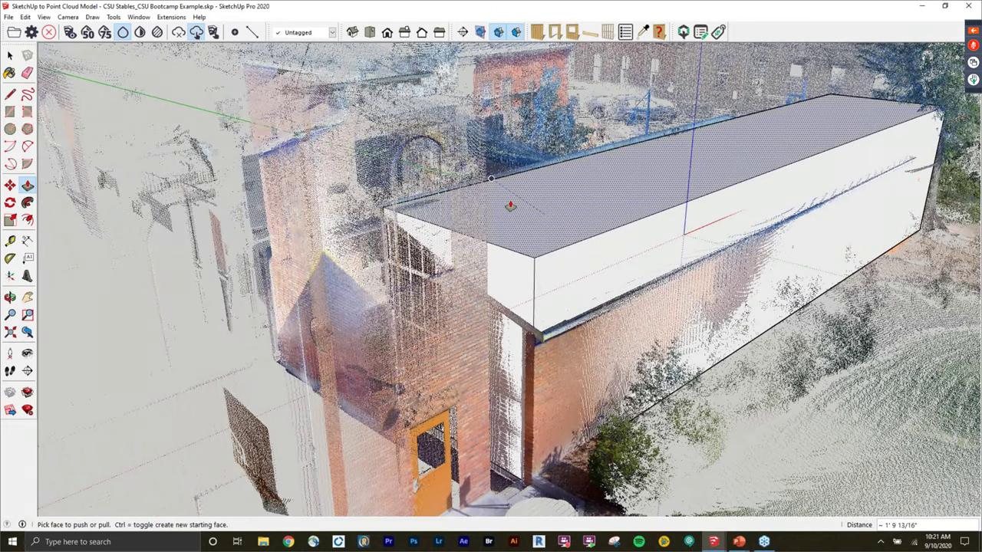
# Step: View the building from the front and switch the camera to parallel projection
pyautogui.moveTo(510, 205); pyautogui.dragTo(905, 222, button='middle')
pyautogui.keyDown('shift'); pyautogui.moveTo(537, 284); pyautogui.dragTo(585, 292, button='middle'); pyautogui.keyUp('shift')
pyautogui.scroll(-3, 500, 304)
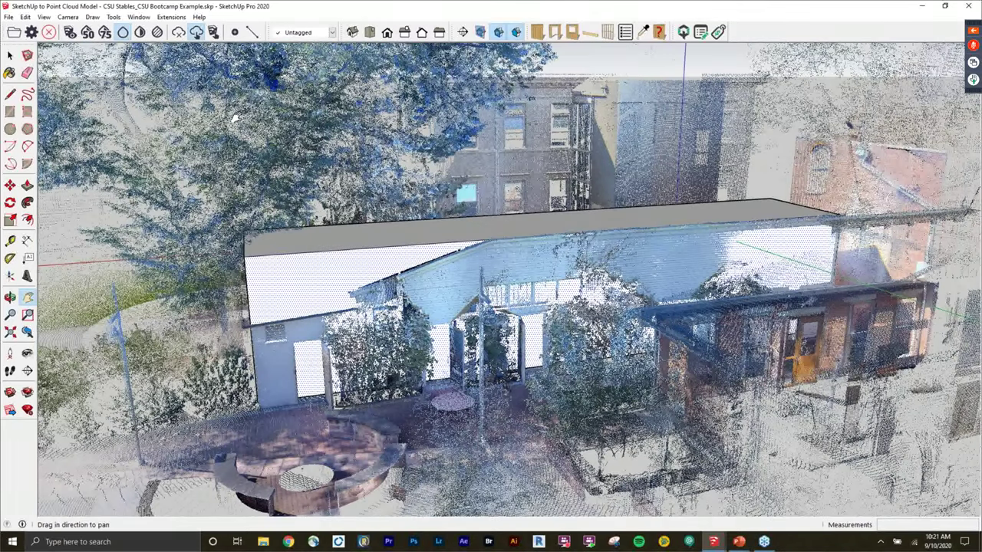
pyautogui.click(69, 19)
pyautogui.click(91, 69)
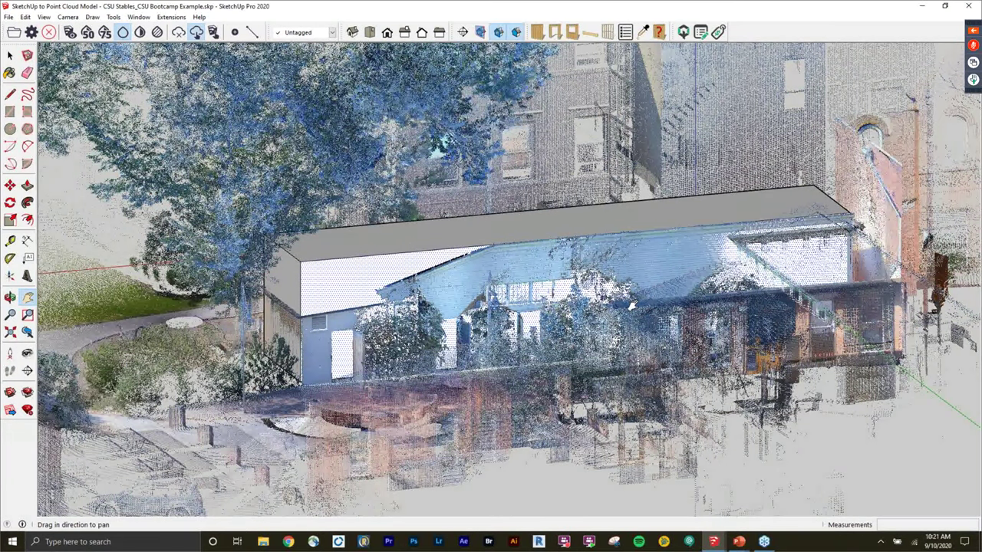
# Step: Align the drawing axes to the top face of the building box
pyautogui.moveTo(630, 307); pyautogui.dragTo(437, 330, button='middle')
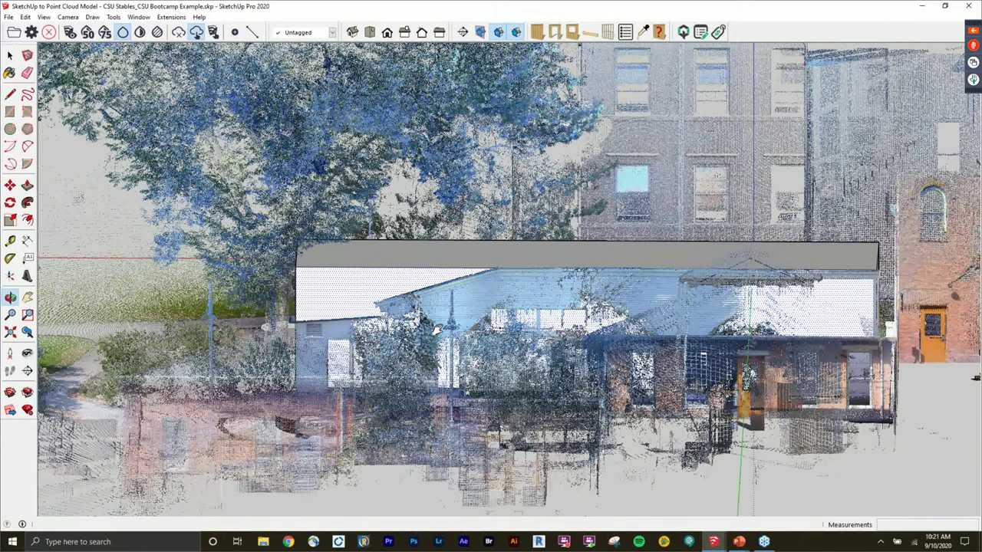
pyautogui.moveTo(435, 330); pyautogui.dragTo(455, 373)
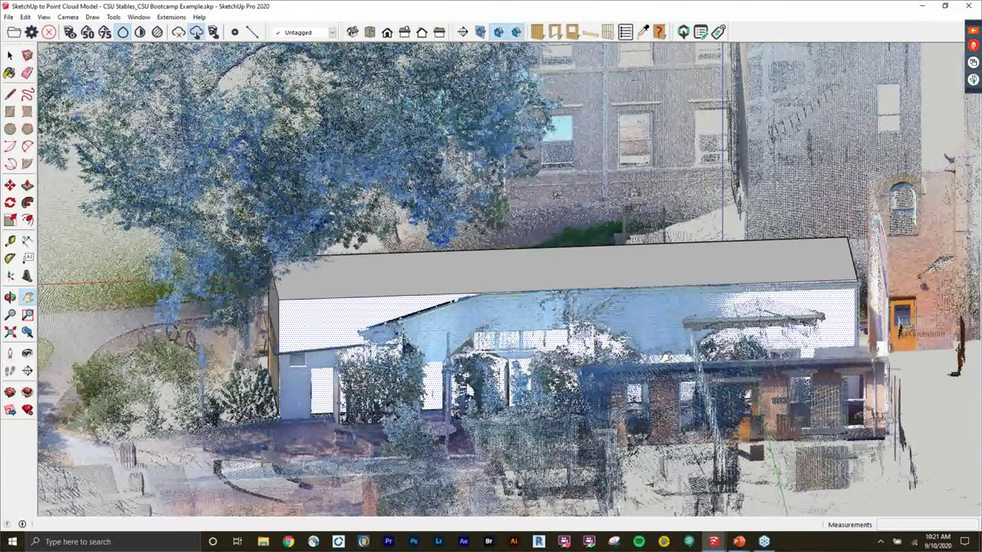
pyautogui.press('space')
pyautogui.rightClick(342, 277)
pyautogui.click(399, 368)
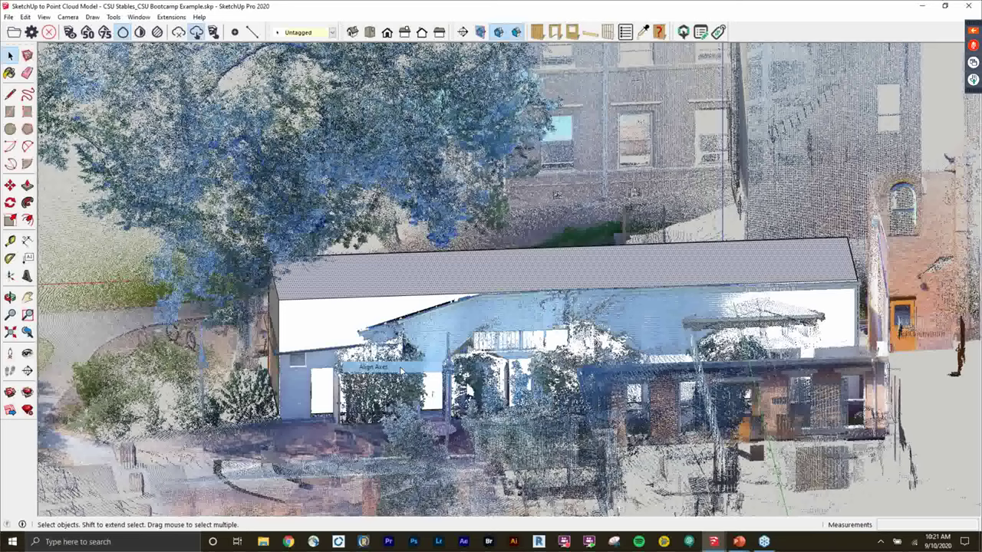
pyautogui.click(400, 368)
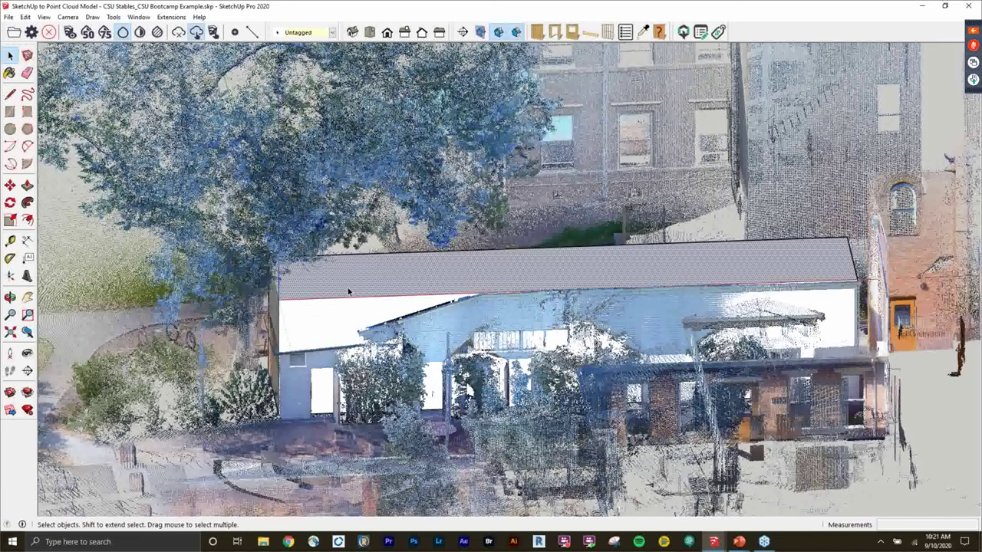
# Step: Prioritise SketchUp entities when picking, and trace the roofline on the front face: low roof edge, vertical step, and about 14' 6" slope to the top
pyautogui.moveTo(348, 292); pyautogui.dragTo(255, 293, button='middle')
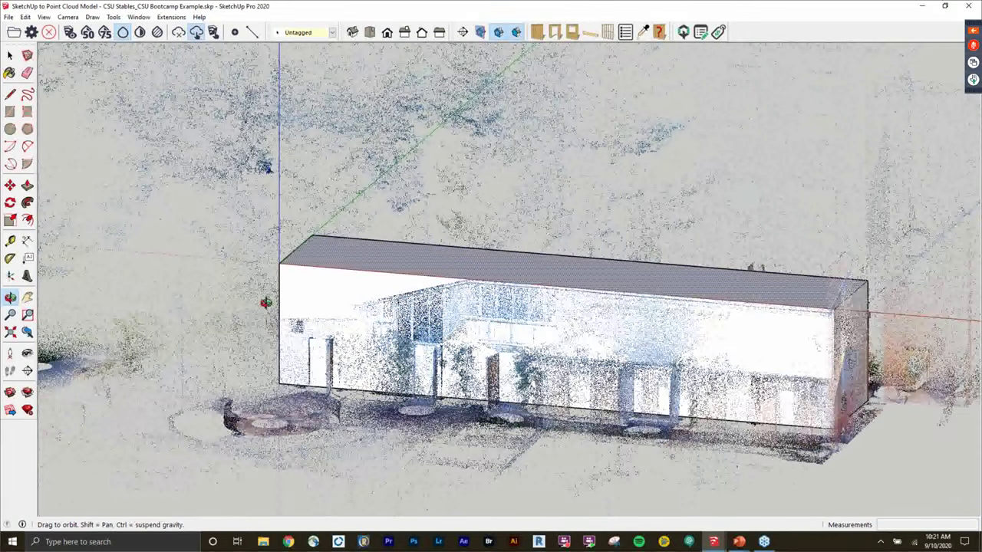
pyautogui.moveTo(265, 303); pyautogui.dragTo(412, 315, button='middle')
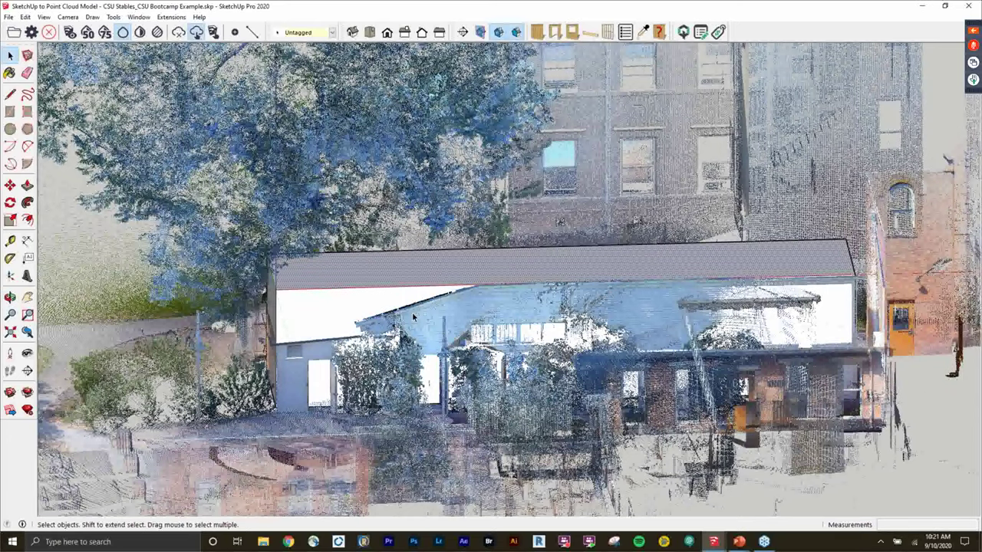
pyautogui.scroll(3, 412, 313)
pyautogui.press('l')
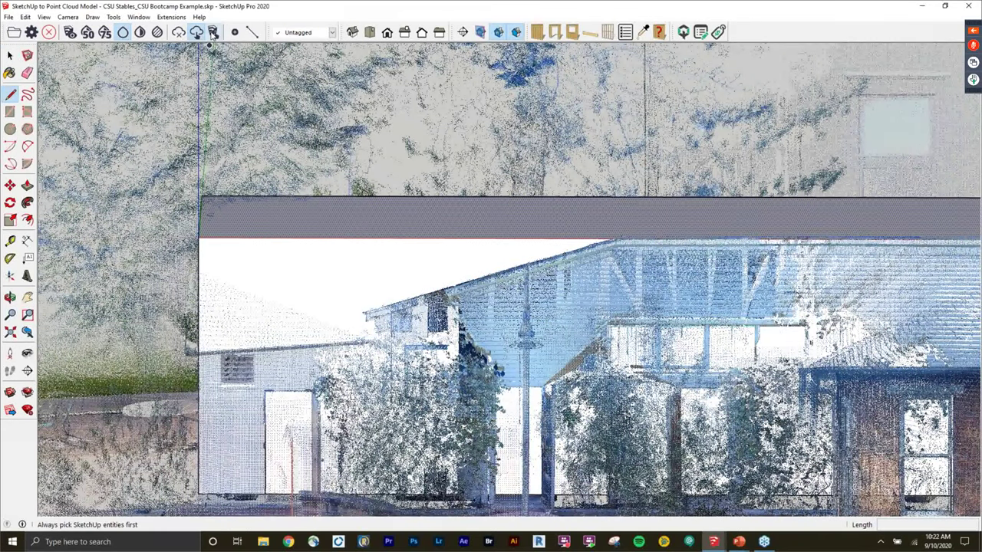
pyautogui.click(212, 32)
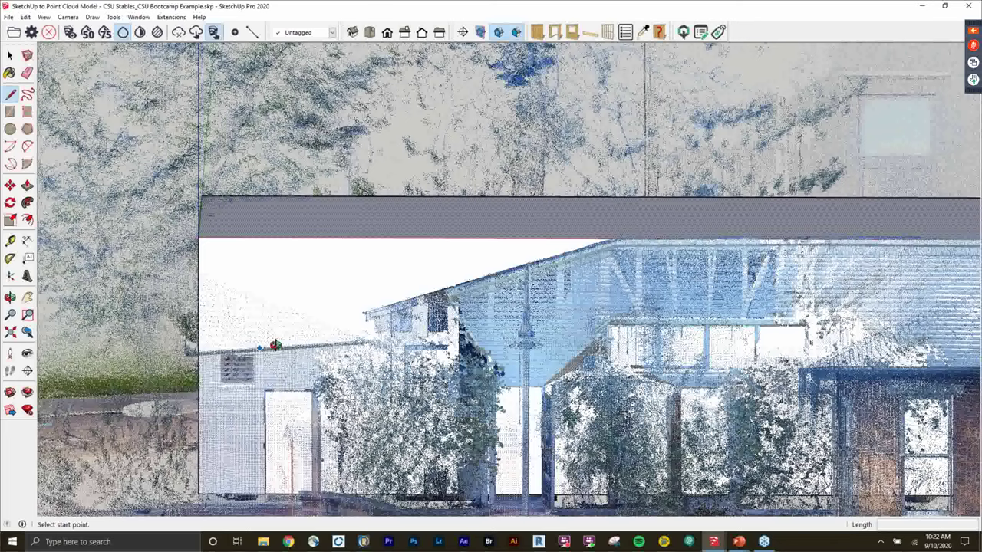
pyautogui.press('o')
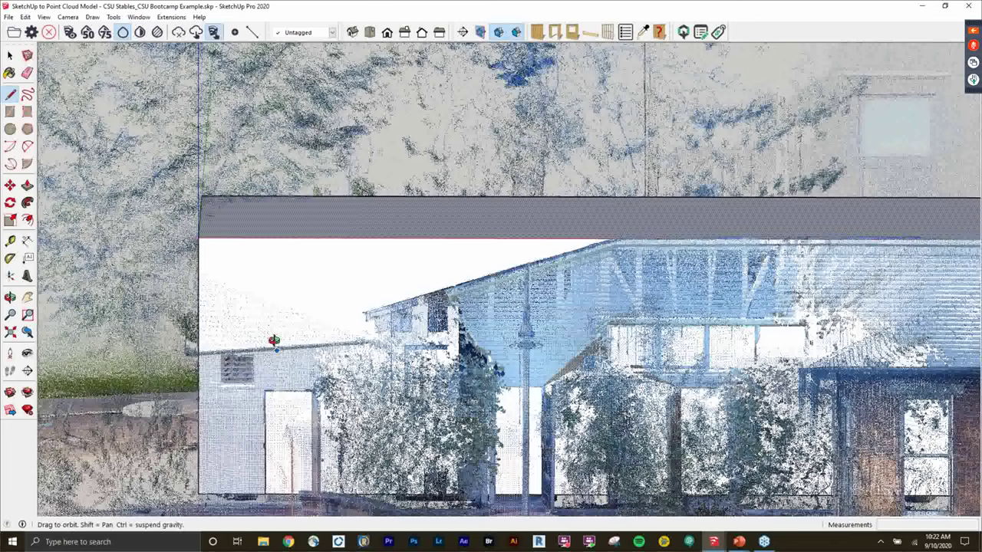
pyautogui.moveTo(274, 341); pyautogui.dragTo(362, 420, button='middle')
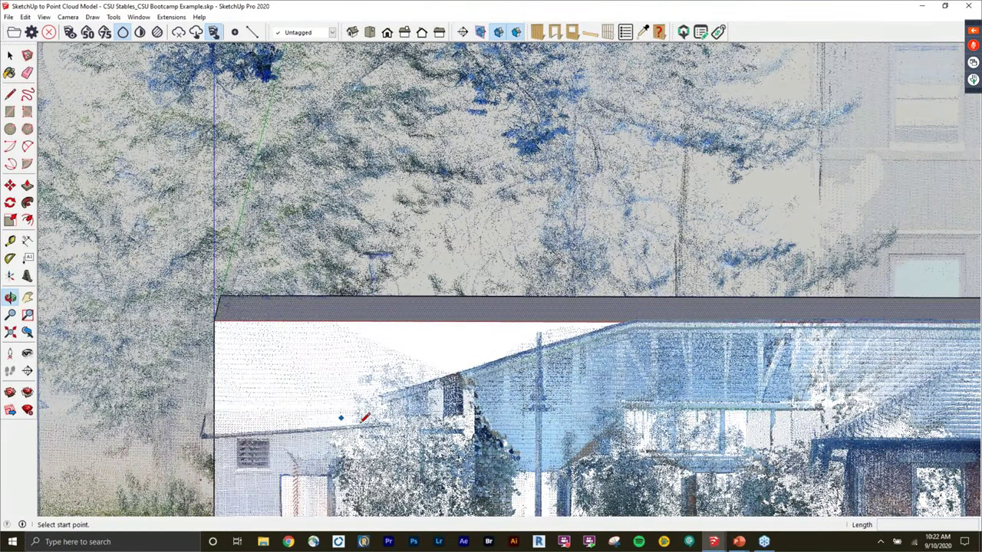
pyautogui.click(367, 418)
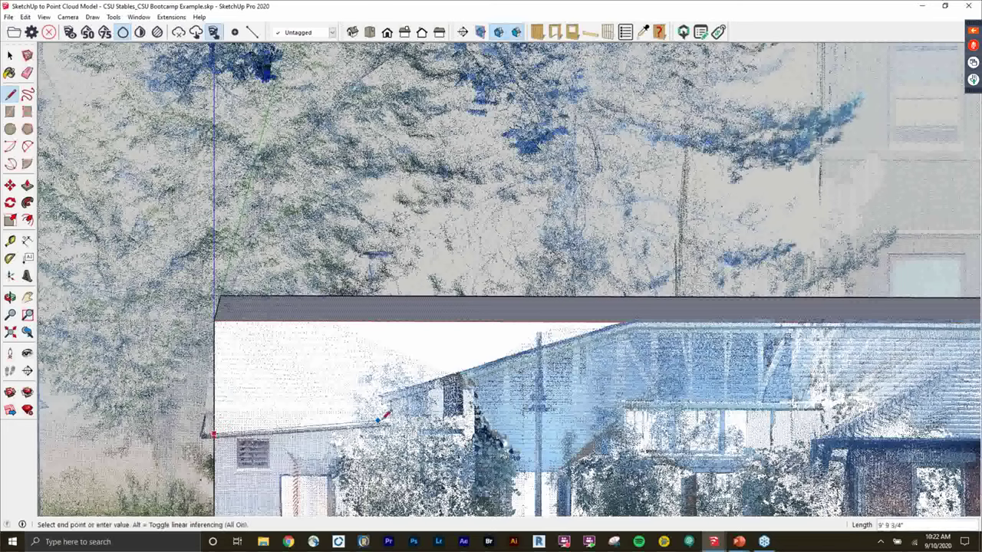
pyautogui.click(389, 421)
pyautogui.click(388, 391)
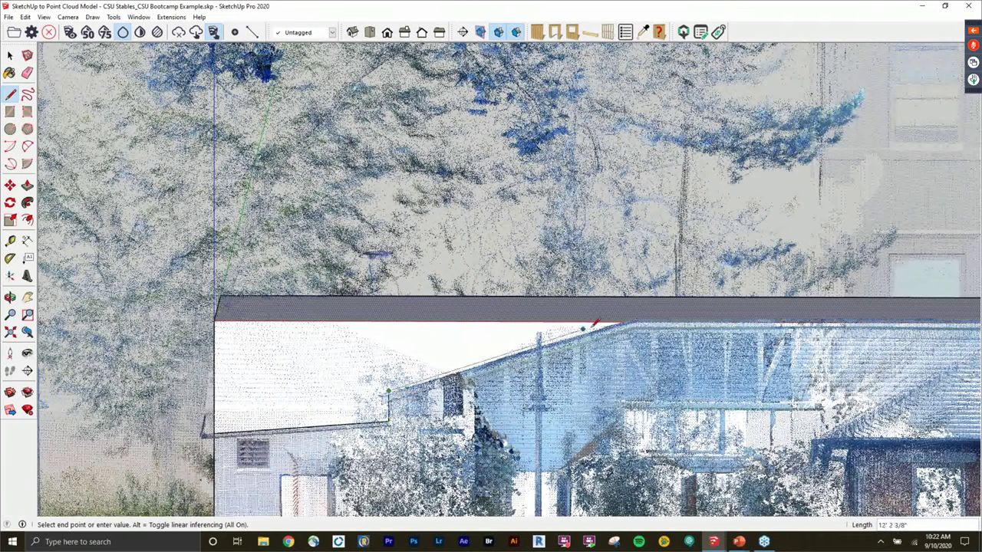
pyautogui.click(621, 321)
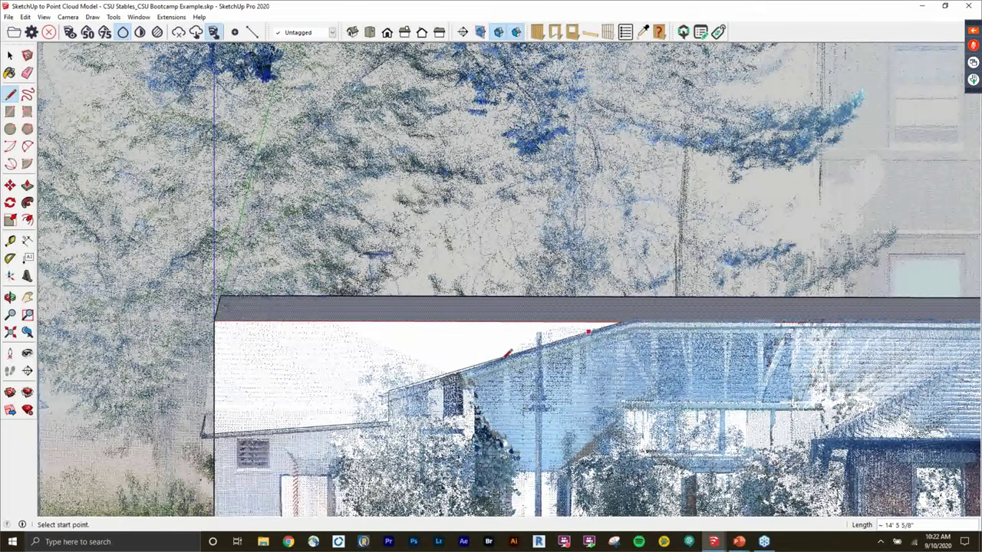
# Step: Push the face above the traced roofline through the full depth of the box to cut that mass away
pyautogui.press('p')
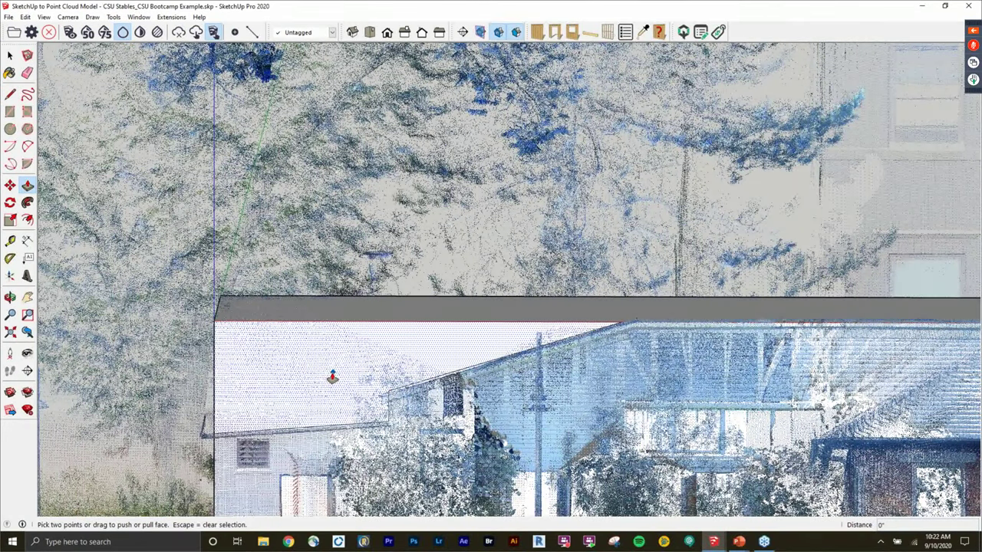
pyautogui.click(332, 377)
pyautogui.click(338, 298)
pyautogui.moveTo(337, 322); pyautogui.dragTo(543, 375, button='middle')
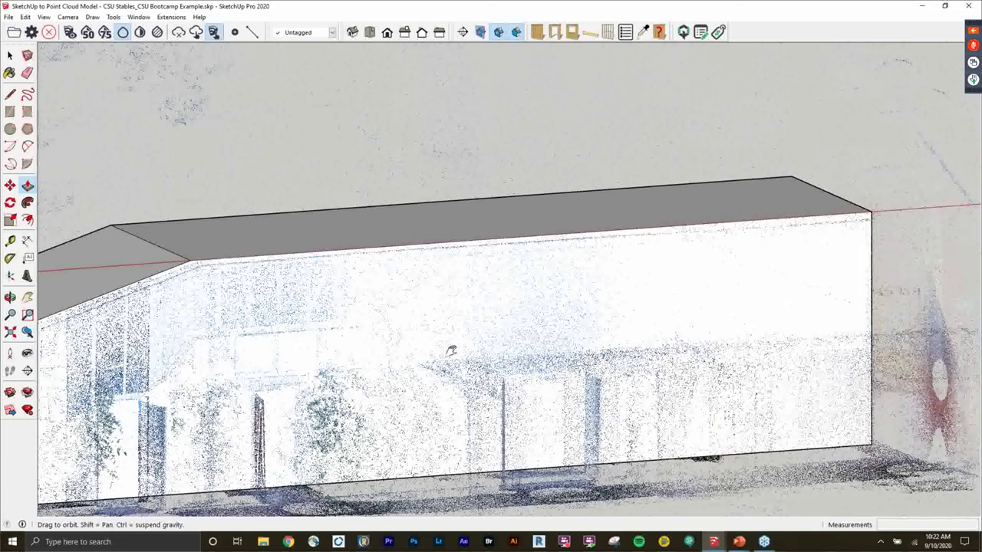
pyautogui.scroll(-5, 446, 328)
pyautogui.keyDown('shift'); pyautogui.moveTo(446, 328); pyautogui.dragTo(764, 398, button='middle'); pyautogui.keyUp('shift')
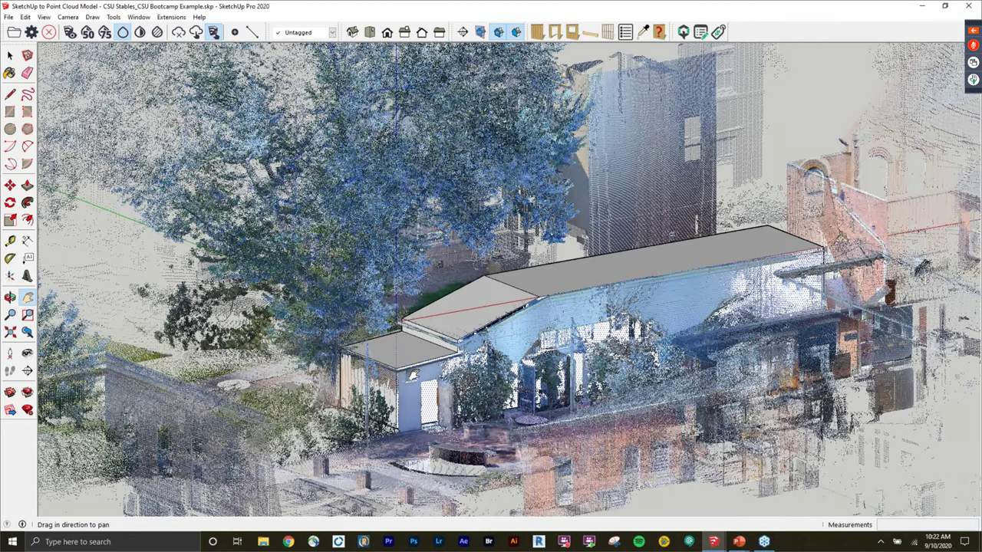
# Step: Move the rear long edge of the high roof down about 4' 4" to the scanned eave
pyautogui.scroll(4, 491, 281)
pyautogui.moveTo(492, 281); pyautogui.dragTo(619, 331, button='middle')
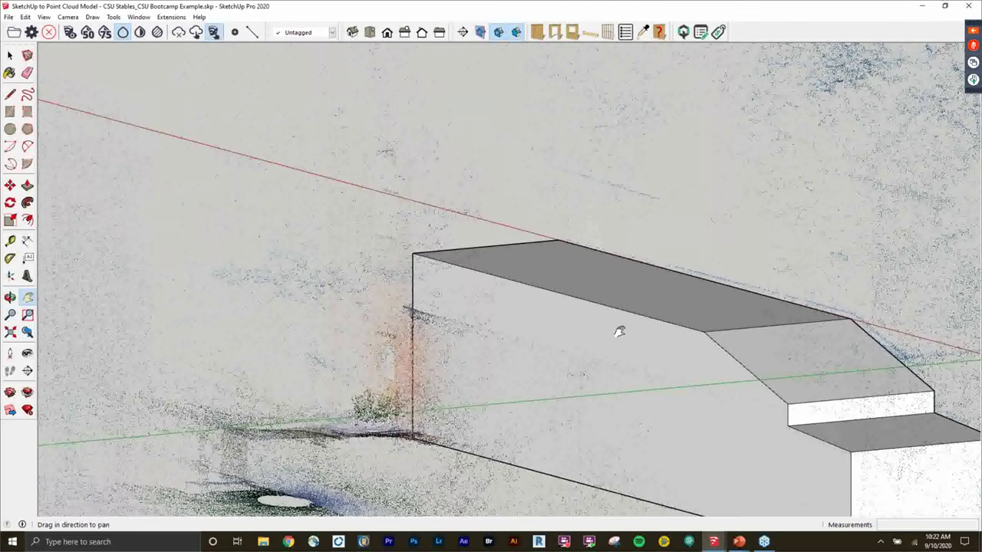
pyautogui.press('m')
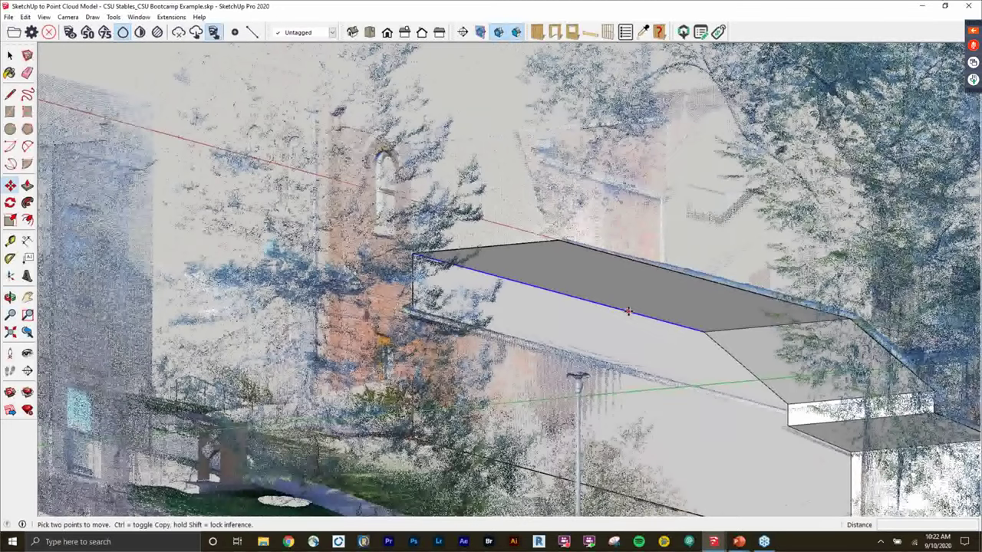
pyautogui.click(628, 310)
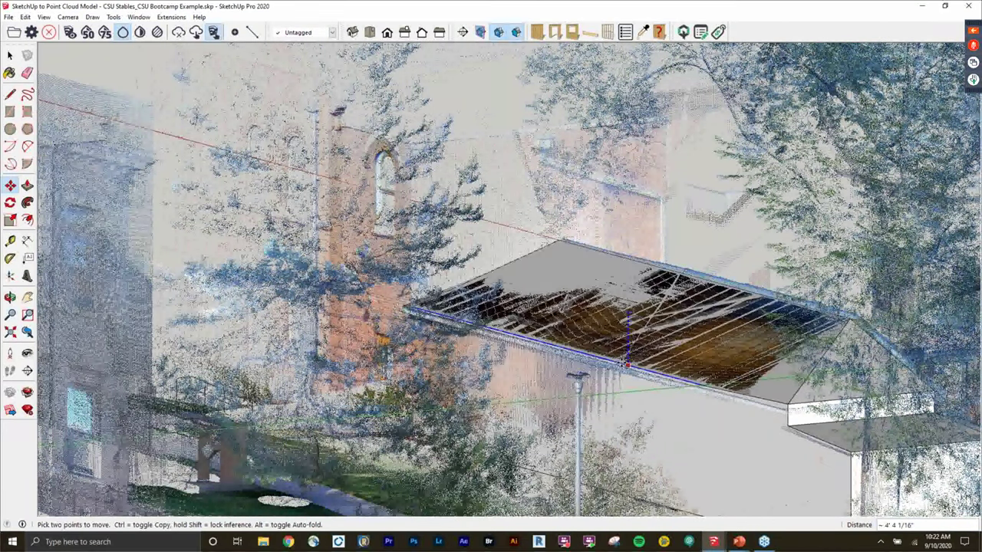
# Step: Draw a rectangle about 6' 3 1/2" by 4' 6" over the scanned doorway on the low section's front wall
pyautogui.moveTo(627, 363); pyautogui.dragTo(458, 378, button='middle')
pyautogui.scroll(-3, 459, 378)
pyautogui.keyDown('shift'); pyautogui.moveTo(790, 398); pyautogui.dragTo(385, 318, button='middle'); pyautogui.keyUp('shift')
pyautogui.scroll(3, 386, 318)
pyautogui.scroll(2, 387, 317)
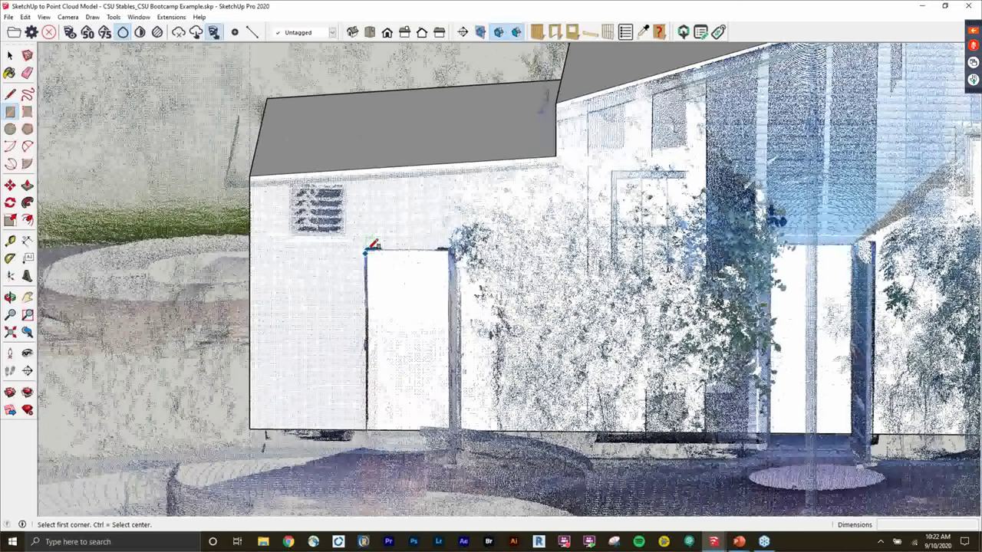
pyautogui.click(367, 249)
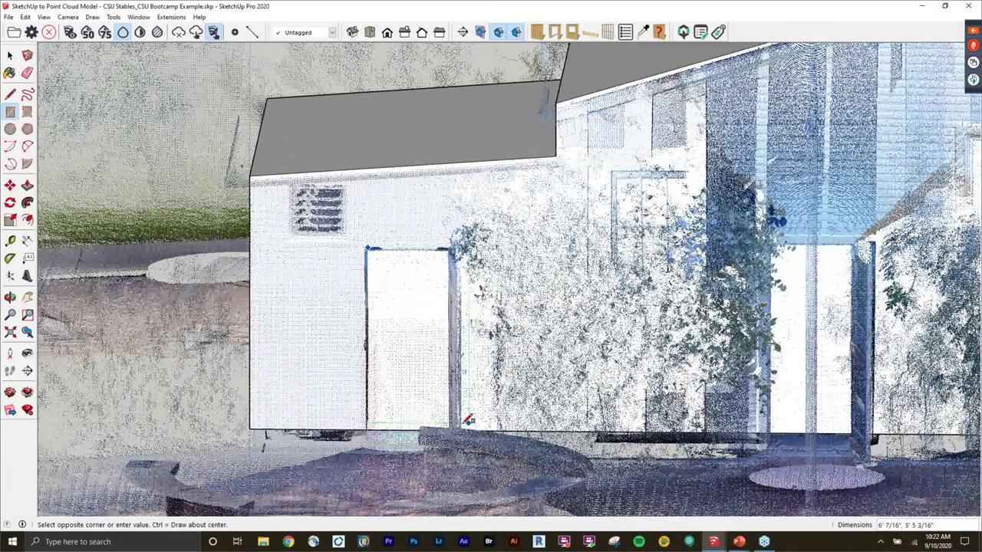
pyautogui.click(502, 427)
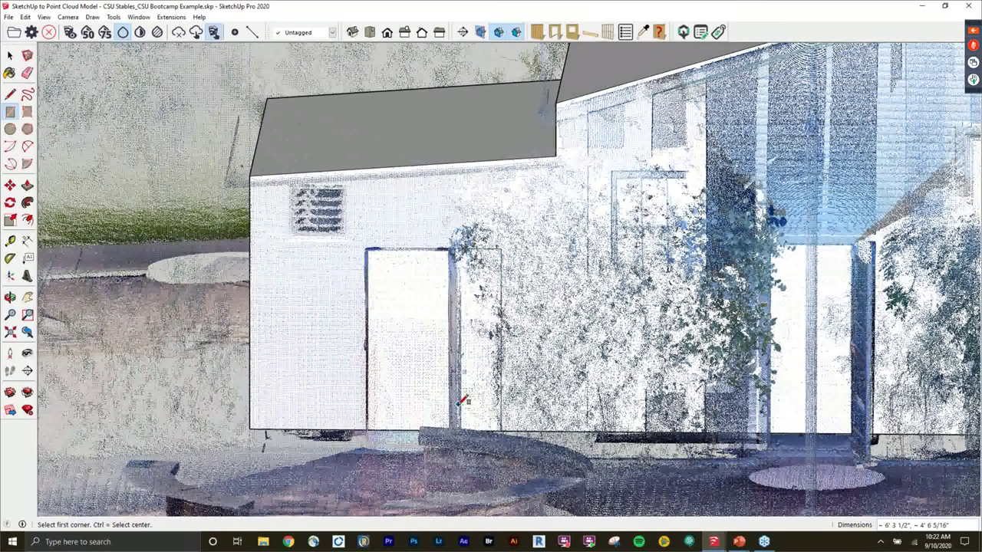
# Step: Recess the door rectangle 11 1/4" and pull its side face in about 1' 9" to meet the scanned door jamb
pyautogui.press('p')
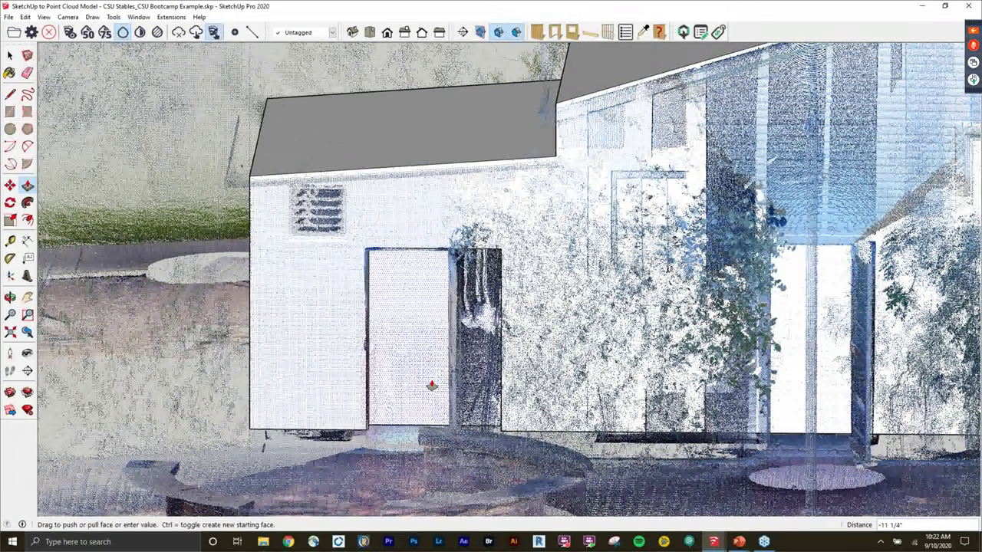
pyautogui.click(432, 385)
pyautogui.scroll(-1, 431, 386)
pyautogui.keyDown('shift'); pyautogui.moveTo(432, 385); pyautogui.dragTo(637, 222, button='middle'); pyautogui.keyUp('shift')
pyautogui.scroll(3, 574, 300)
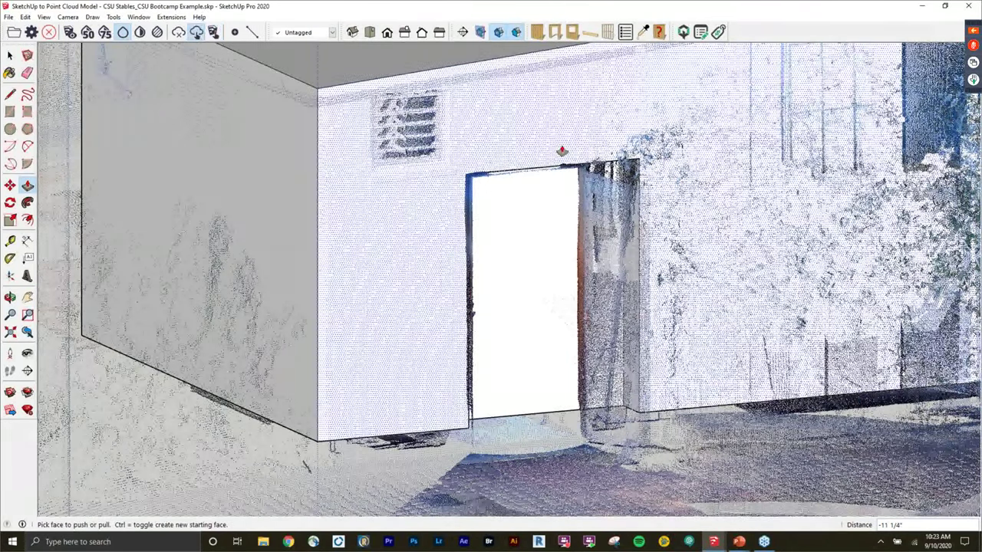
pyautogui.click(562, 151)
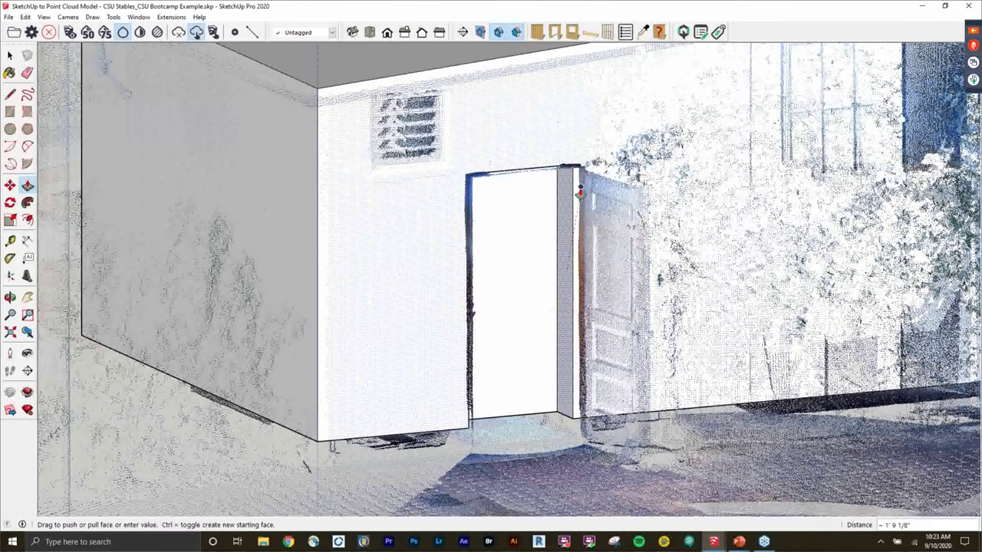
pyautogui.click(580, 185)
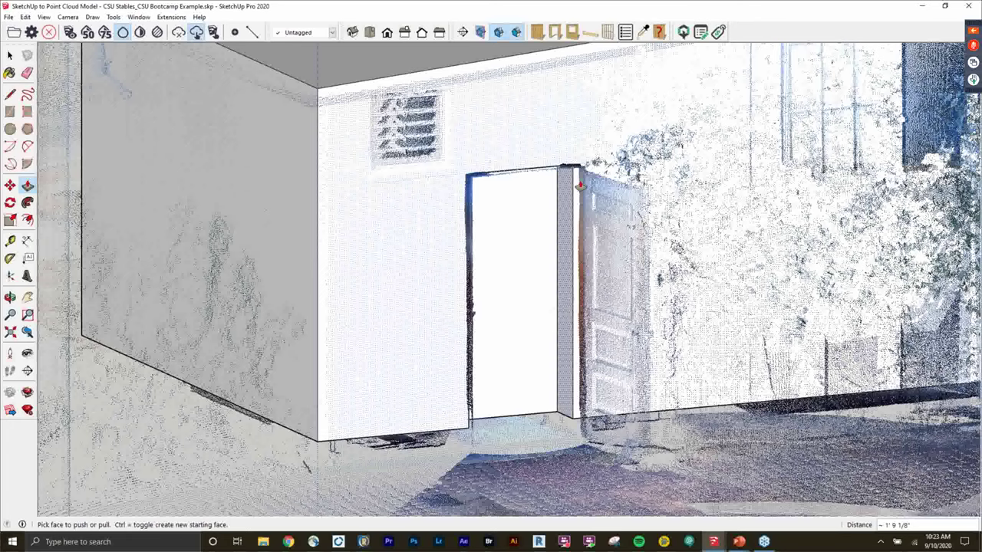
# Step: View the whole building from the courtyard side and switch the camera from parallel projection to perspective
pyautogui.moveTo(647, 340); pyautogui.dragTo(575, 368, button='middle')
pyautogui.scroll(-5, 645, 339)
pyautogui.scroll(-4, 576, 368)
pyautogui.keyDown('shift'); pyautogui.moveTo(576, 368); pyautogui.dragTo(386, 183, button='middle'); pyautogui.keyUp('shift')
pyautogui.scroll(-3, 462, 178)
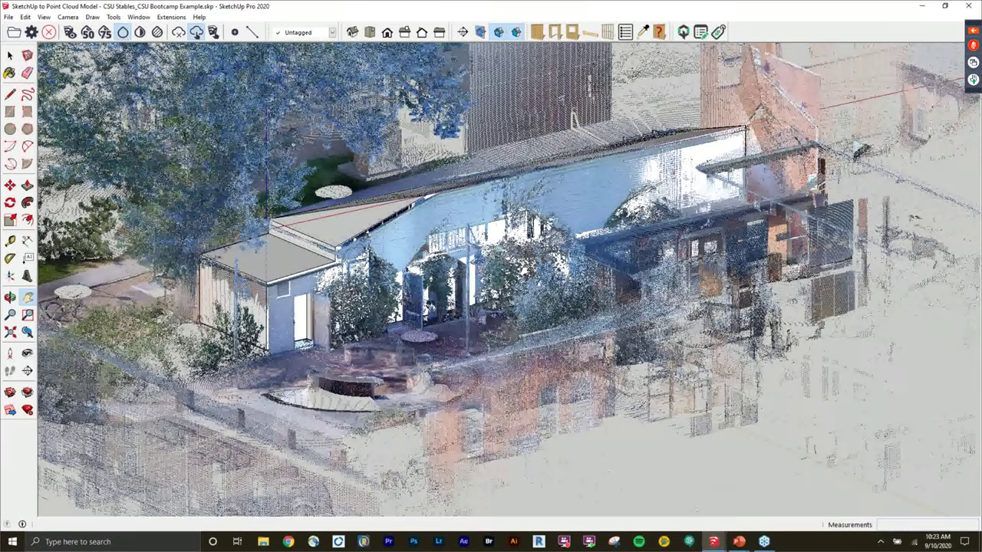
pyautogui.scroll(-1, 386, 183)
pyautogui.keyDown('shift'); pyautogui.moveTo(386, 182); pyautogui.dragTo(337, 213, button='middle'); pyautogui.keyUp('shift')
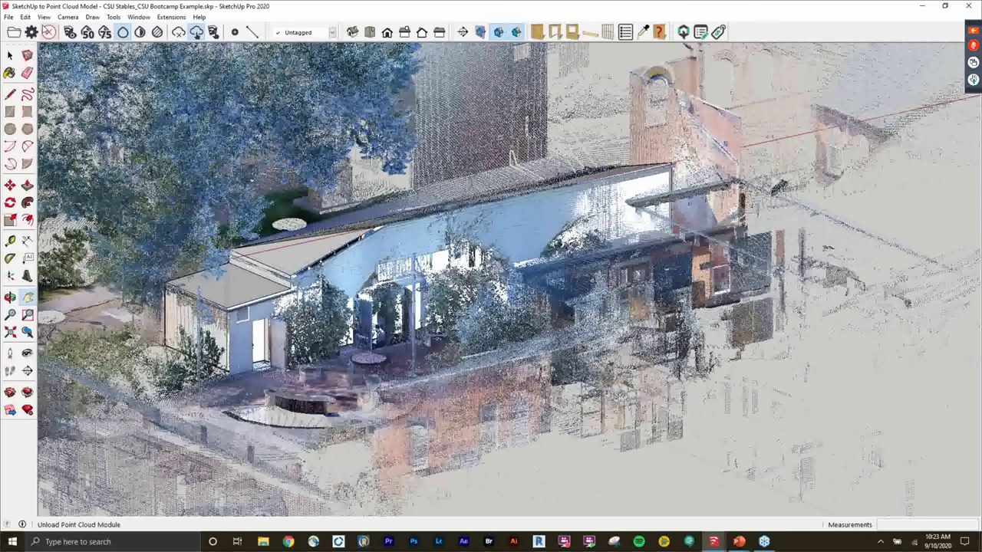
pyautogui.click(68, 17)
pyautogui.click(69, 26)
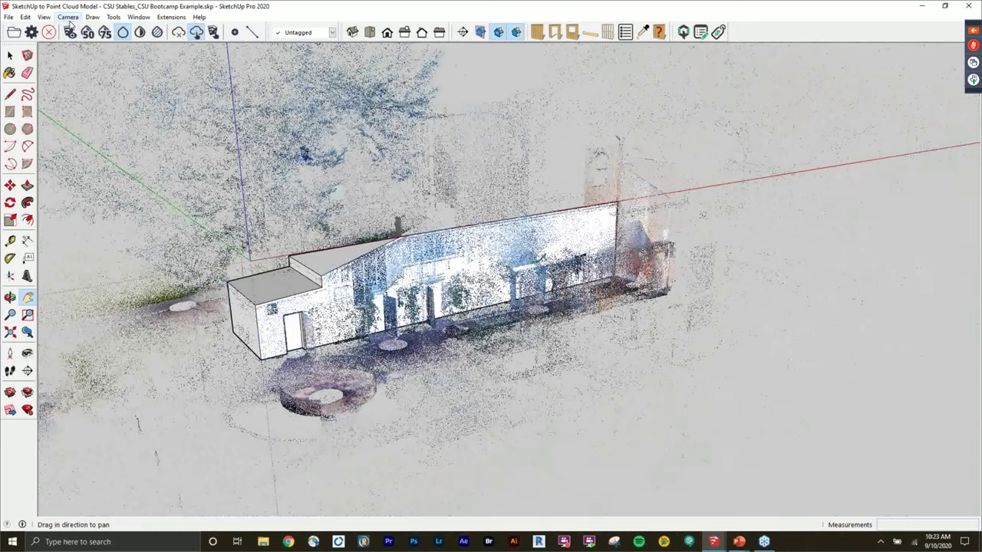
# Step: Set the camera's field of view to 90 degrees
pyautogui.click(68, 17)
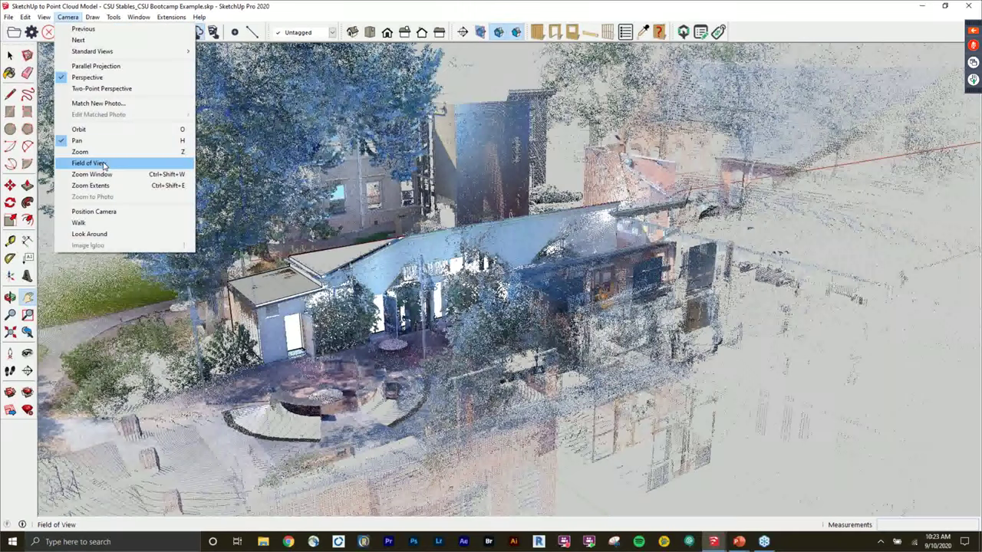
pyautogui.click(103, 164)
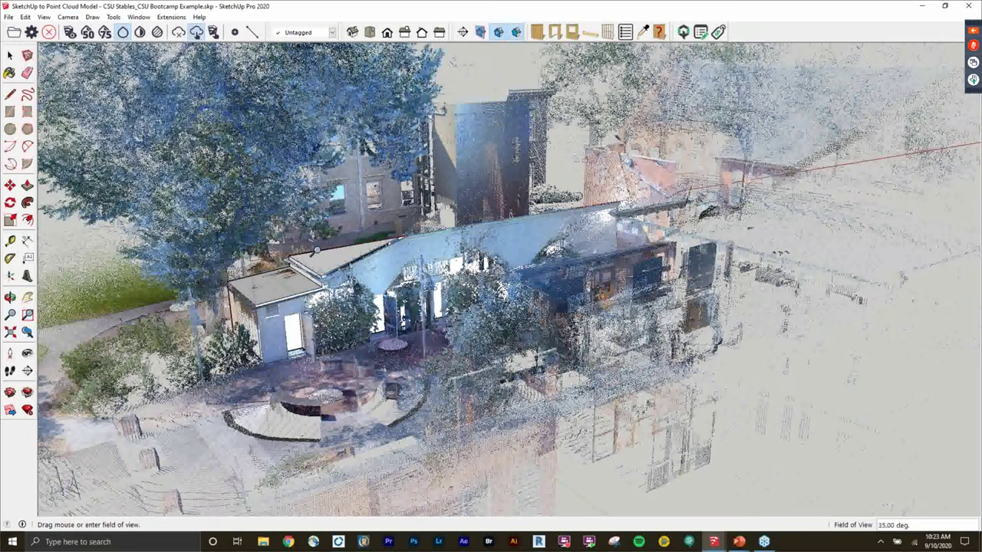
pyautogui.write('90')
pyautogui.press('Return')
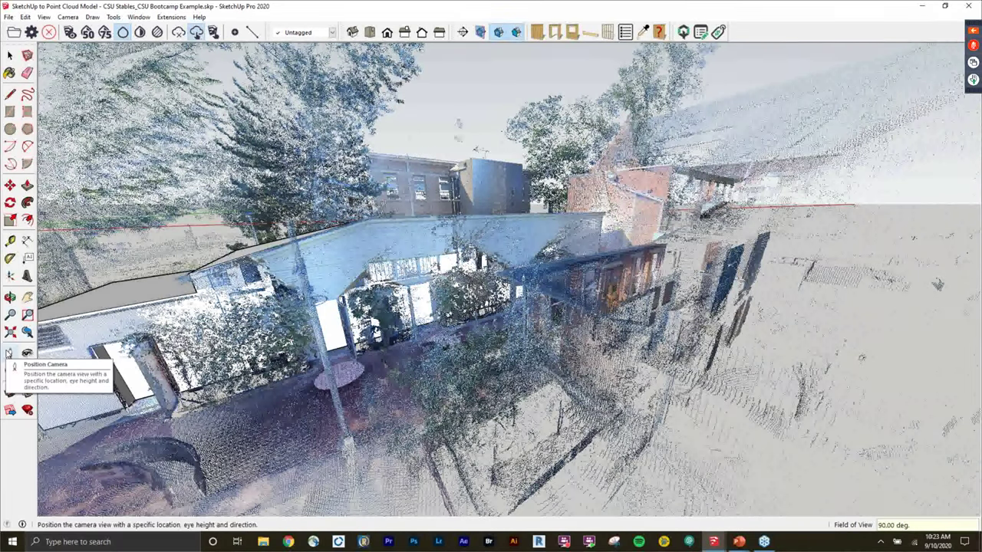
# Step: Position the camera at eye height on the courtyard paving and look along the building's front wall
pyautogui.click(10, 352)
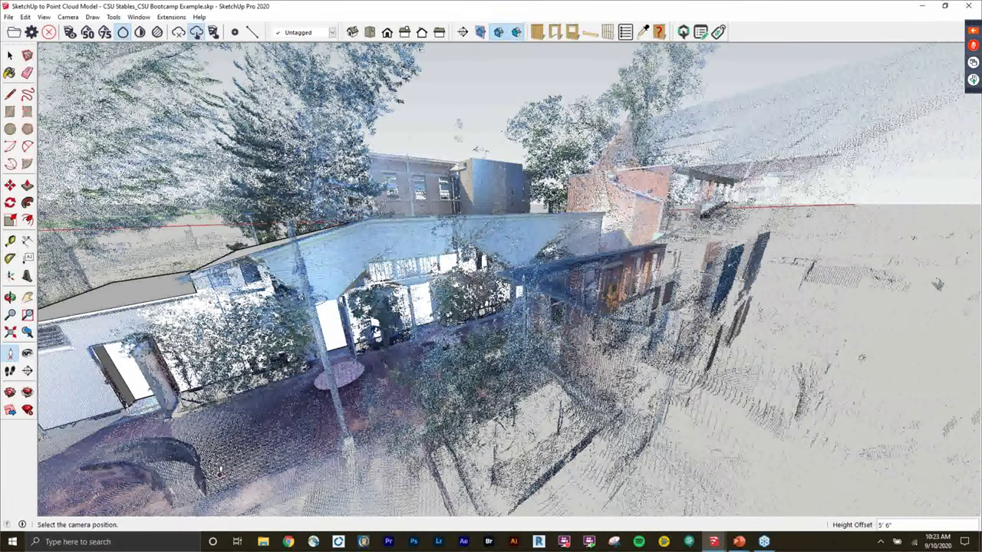
pyautogui.click(242, 469)
pyautogui.moveTo(250, 457); pyautogui.dragTo(570, 265, button='middle')
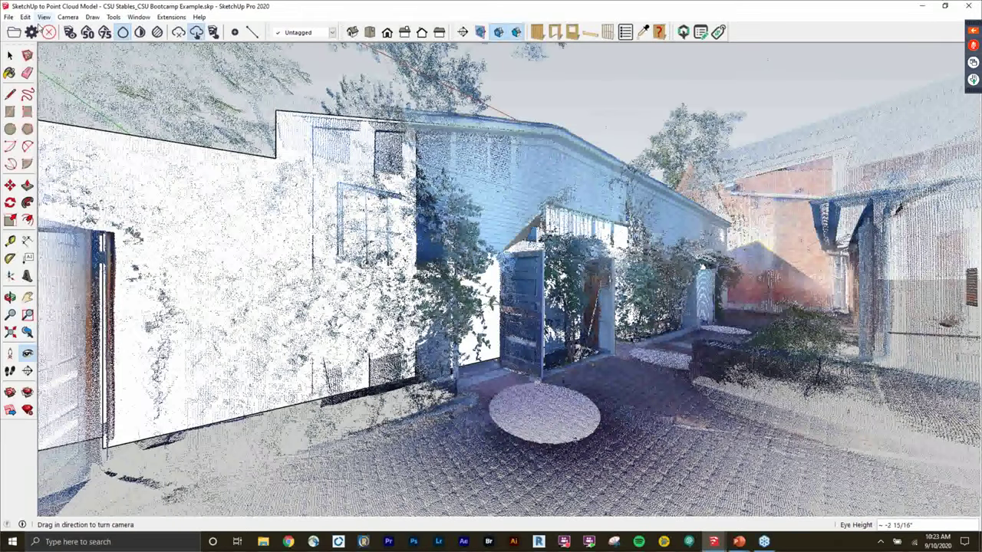
# Step: Increase the point size of the point cloud display slightly in the Point Cloud Manager
pyautogui.click(33, 30)
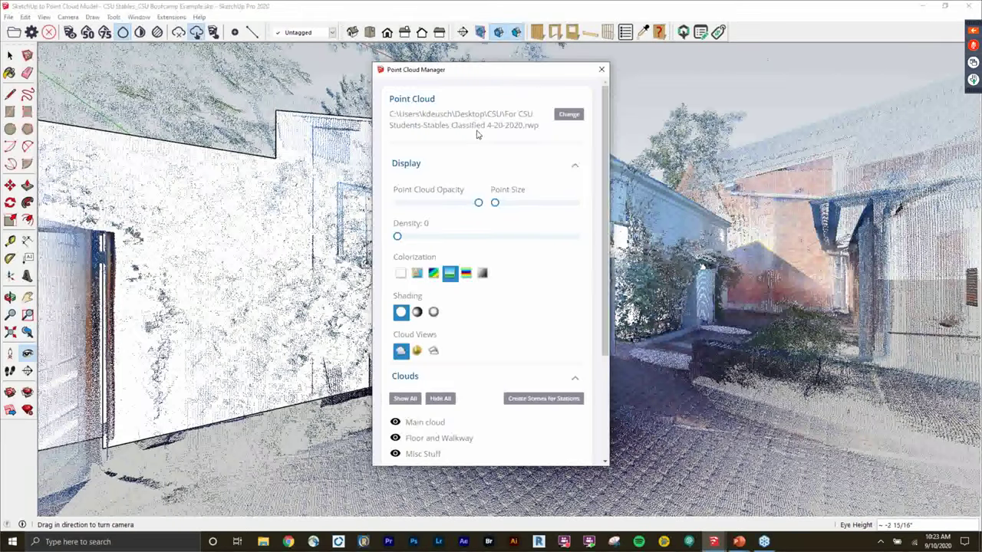
pyautogui.moveTo(494, 202); pyautogui.dragTo(512, 203)
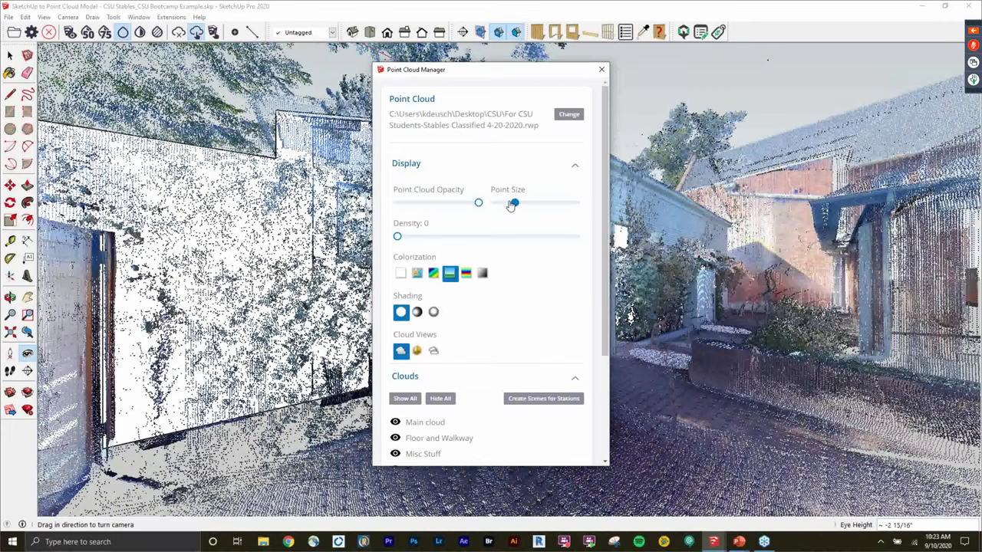
pyautogui.click(601, 70)
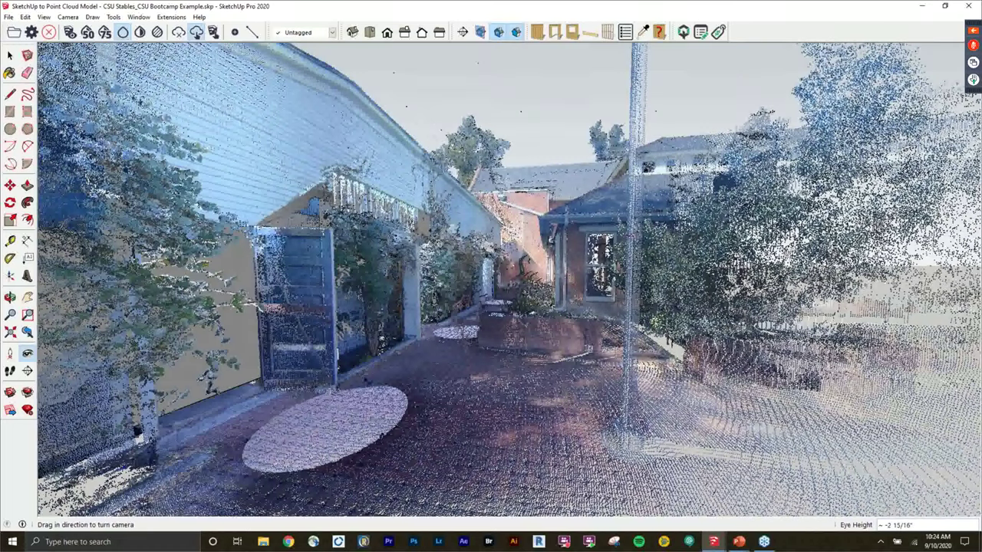
# Step: Walk forward along the paved path between the stables building and the neighbouring brick building
pyautogui.click(10, 371)
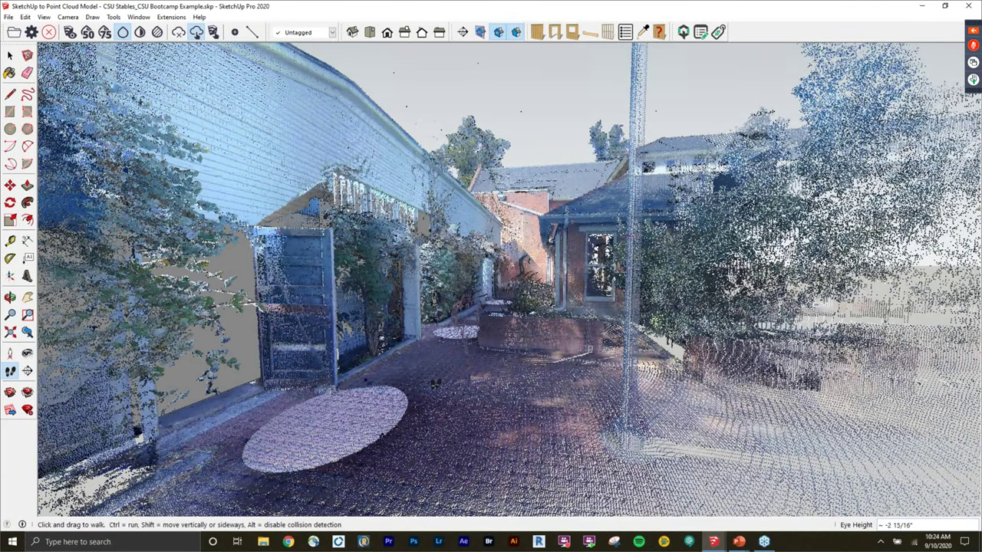
pyautogui.moveTo(434, 383); pyautogui.dragTo(465, 328)
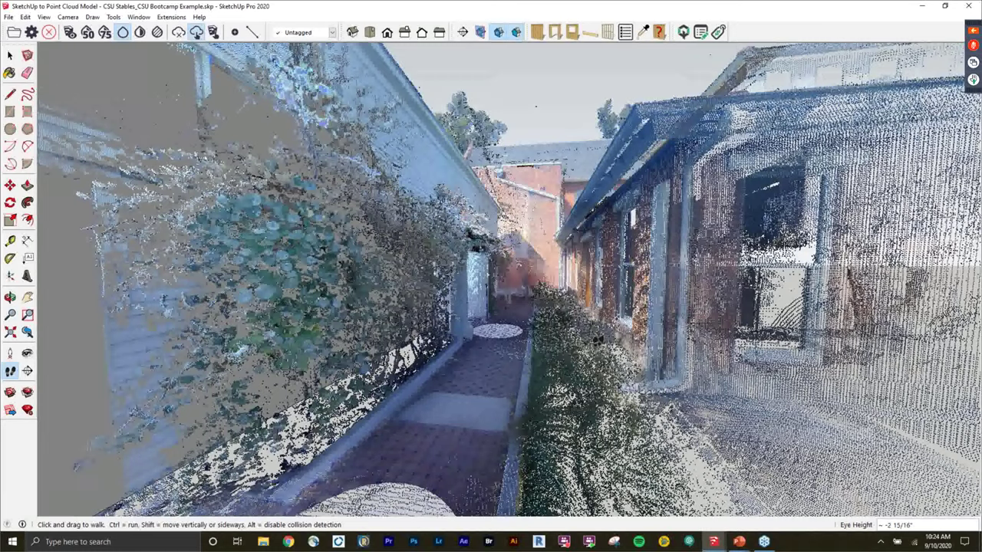
# Step: Back out of the walkway to an elevated overview of the site and select the stables building model
pyautogui.scroll(-3, 585, 327)
pyautogui.scroll(-3, 585, 326)
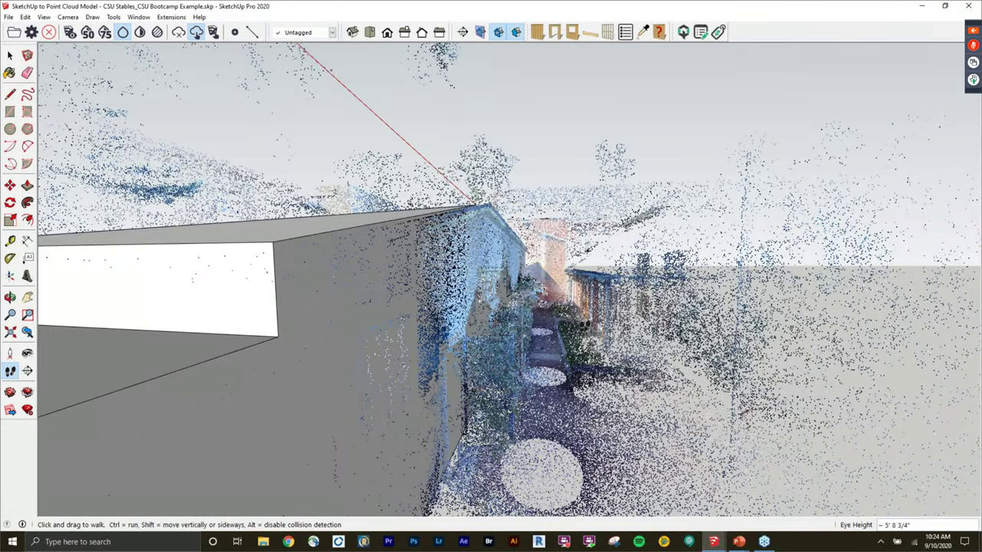
pyautogui.scroll(-2, 585, 325)
pyautogui.keyDown('shift'); pyautogui.moveTo(584, 326); pyautogui.dragTo(422, 318, button='middle'); pyautogui.keyUp('shift')
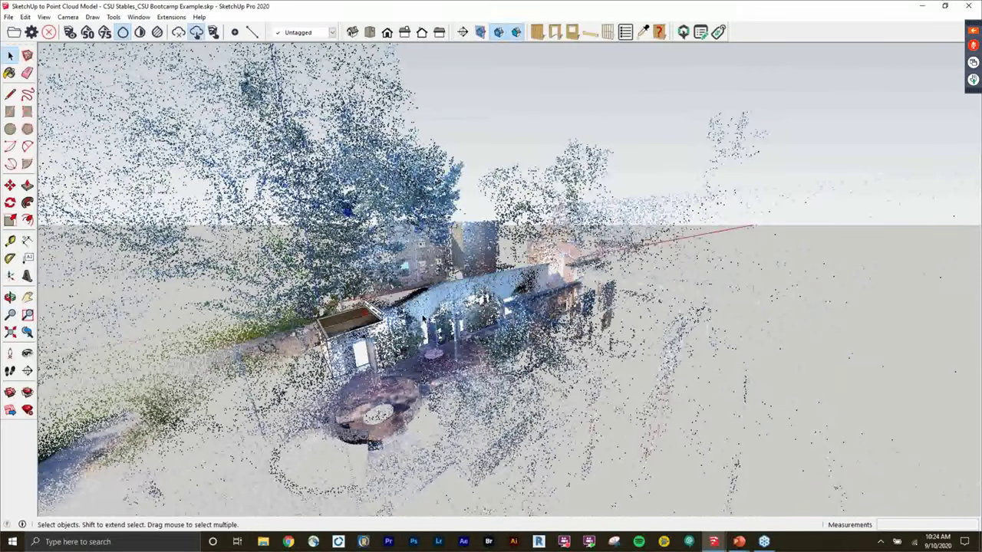
pyautogui.tripleClick(422, 319)
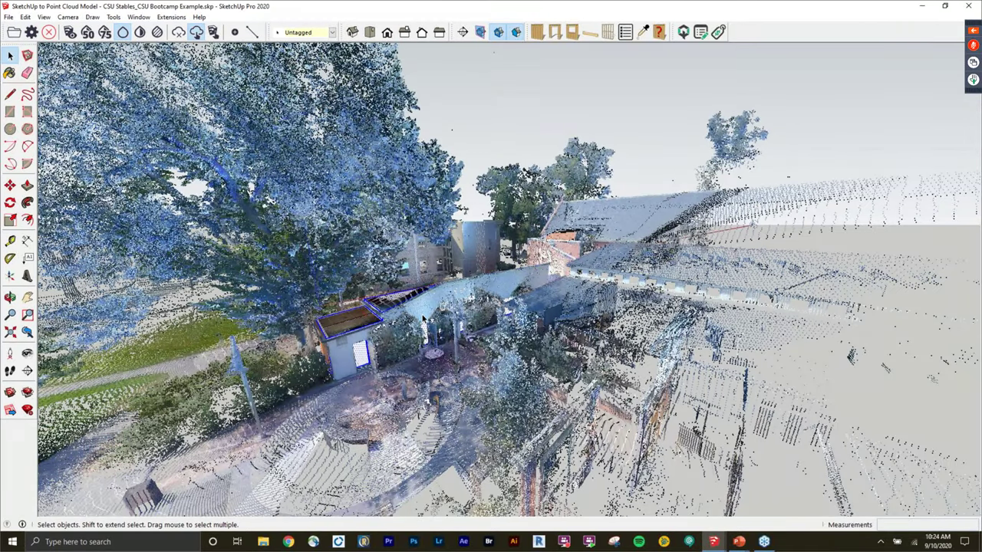
pyautogui.press('Delete')
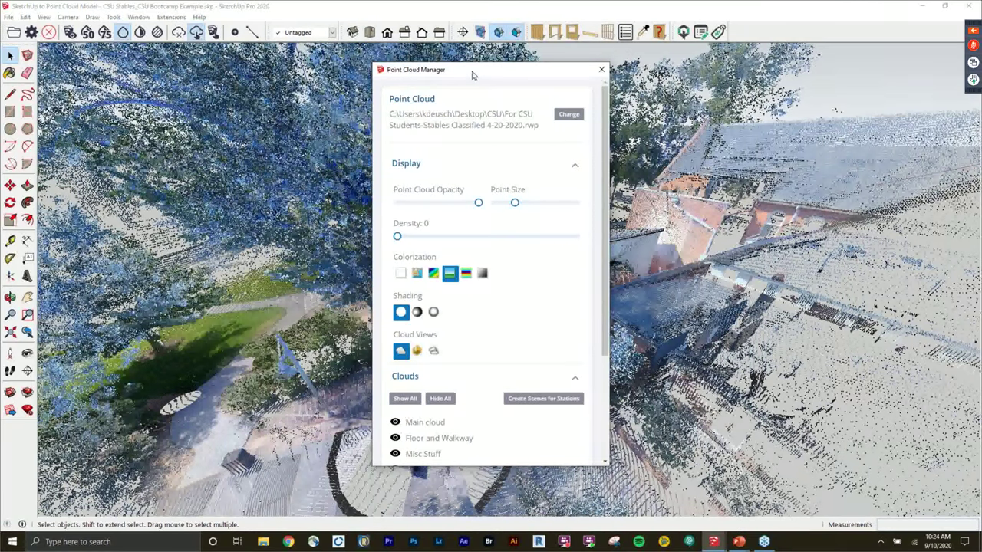
# Step: Turn on the inspection map in the Point Cloud Manager to compare the stables model with the scan
pyautogui.moveTo(473, 74); pyautogui.dragTo(126, 77)
pyautogui.scroll(-1, 199, 368)
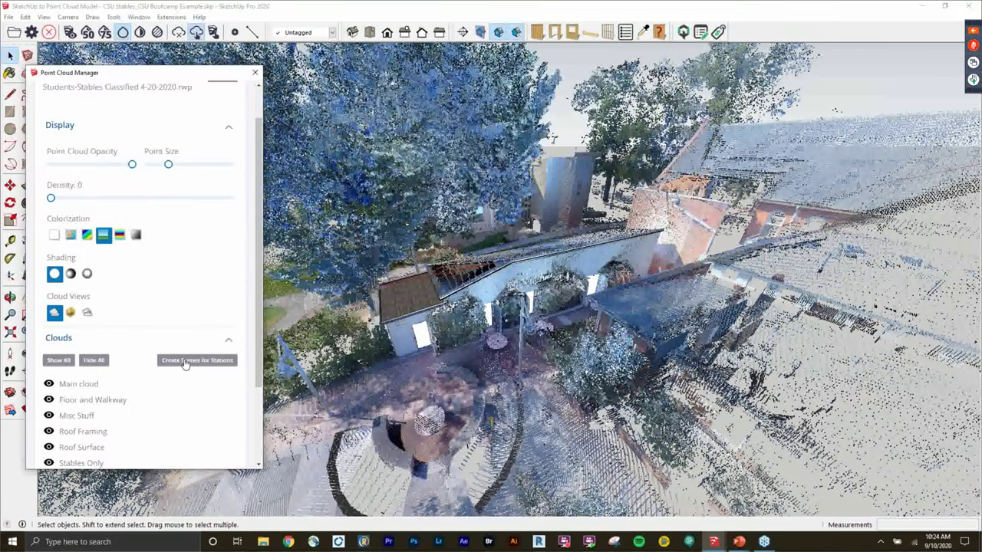
pyautogui.scroll(-3, 177, 360)
pyautogui.click(132, 427)
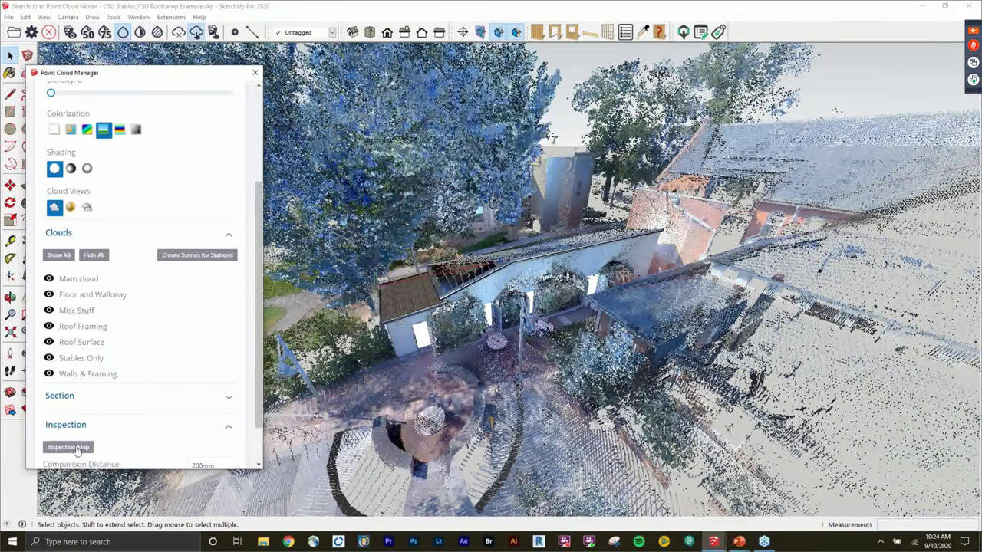
pyautogui.click(68, 447)
# Step: Examine the inspection map's deviation colours on the stables building's roof and front wall from several angles
pyautogui.moveTo(414, 283); pyautogui.dragTo(297, 302, button='middle')
pyautogui.scroll(-2, 164, 425)
pyautogui.moveTo(764, 323); pyautogui.dragTo(912, 388, button='middle')
pyautogui.scroll(3, 566, 297)
pyautogui.keyDown('shift'); pyautogui.moveTo(512, 307); pyautogui.dragTo(375, 366, button='middle'); pyautogui.keyUp('shift')
pyautogui.scroll(3, 562, 316)
pyautogui.keyDown('shift'); pyautogui.moveTo(563, 318); pyautogui.dragTo(445, 379, button='middle'); pyautogui.keyUp('shift')
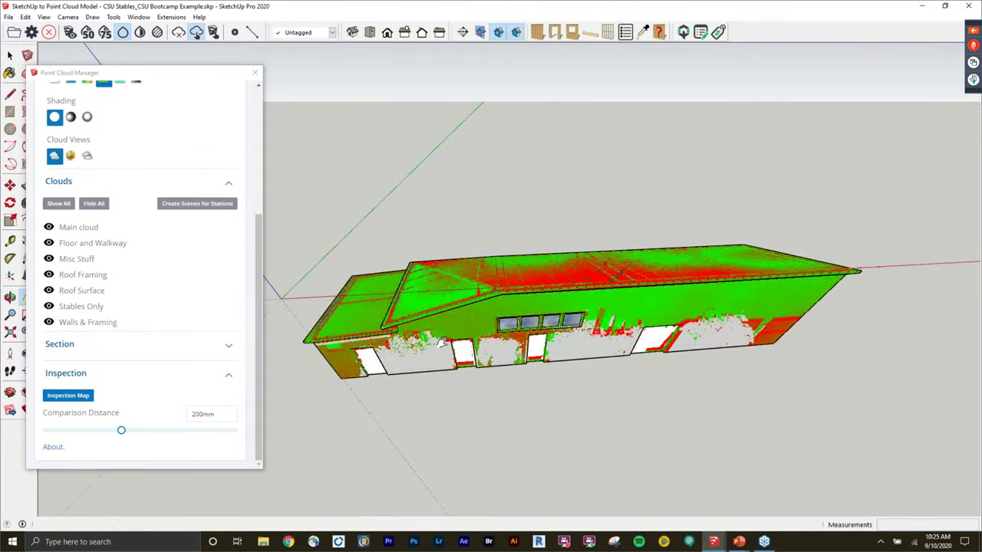
pyautogui.keyDown('shift'); pyautogui.moveTo(443, 343); pyautogui.dragTo(488, 351, button='middle'); pyautogui.keyUp('shift')
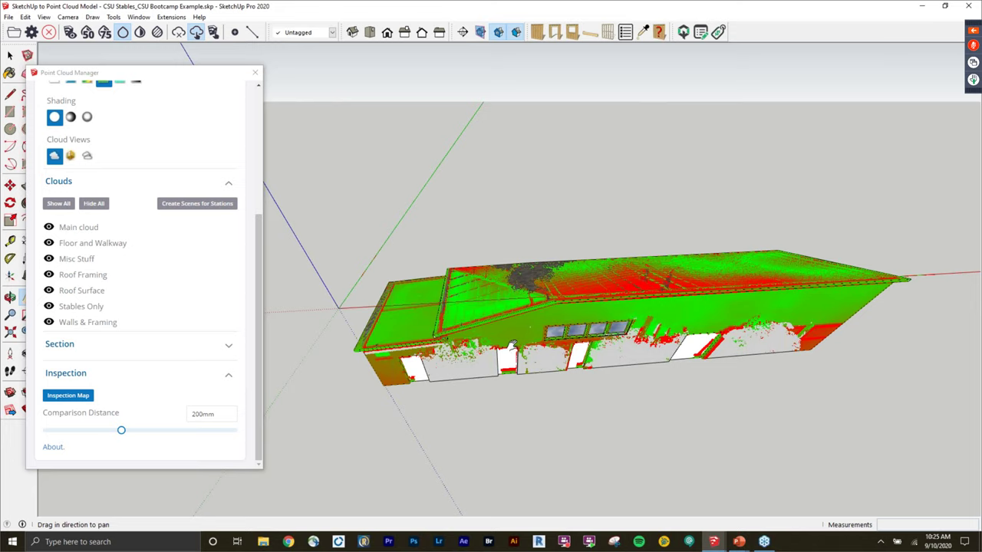
pyautogui.moveTo(521, 331); pyautogui.dragTo(552, 314, button='middle')
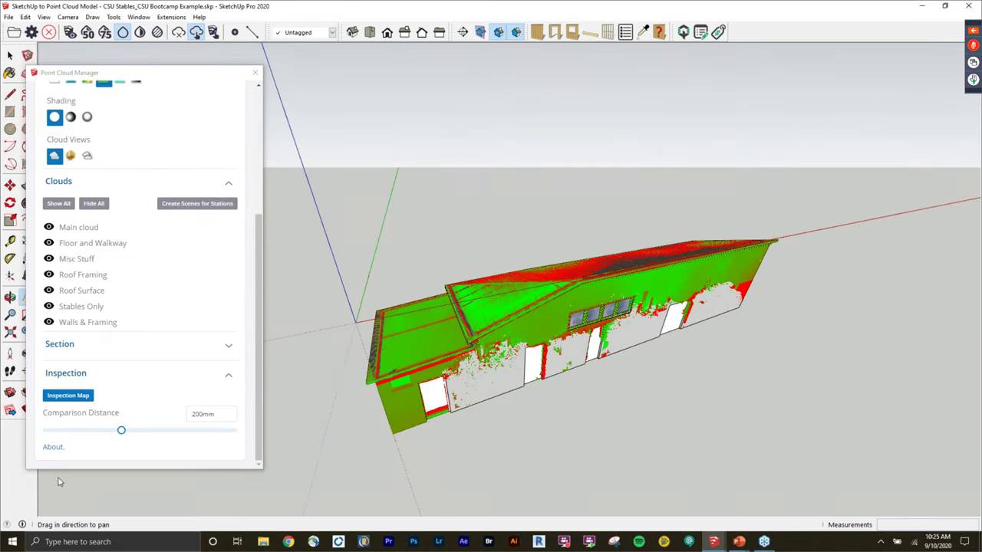
# Step: Set the inspection's comparison distance to 242mm and check the deviation colours along the stables building's front wall
pyautogui.moveTo(121, 430); pyautogui.dragTo(138, 434)
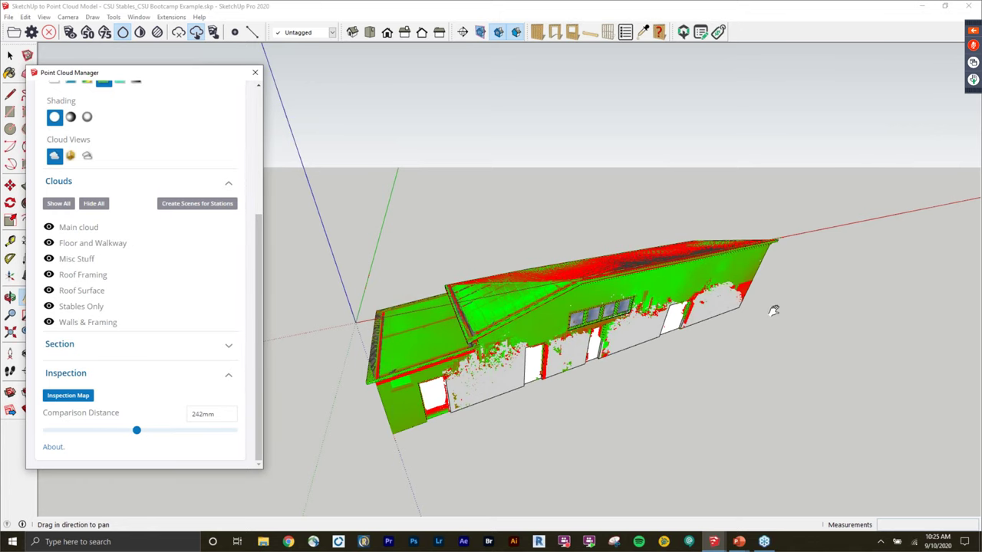
pyautogui.moveTo(773, 310); pyautogui.dragTo(674, 259, button='middle')
pyautogui.scroll(3, 676, 260)
pyautogui.keyDown('shift'); pyautogui.moveTo(707, 323); pyautogui.dragTo(799, 308, button='middle'); pyautogui.keyUp('shift')
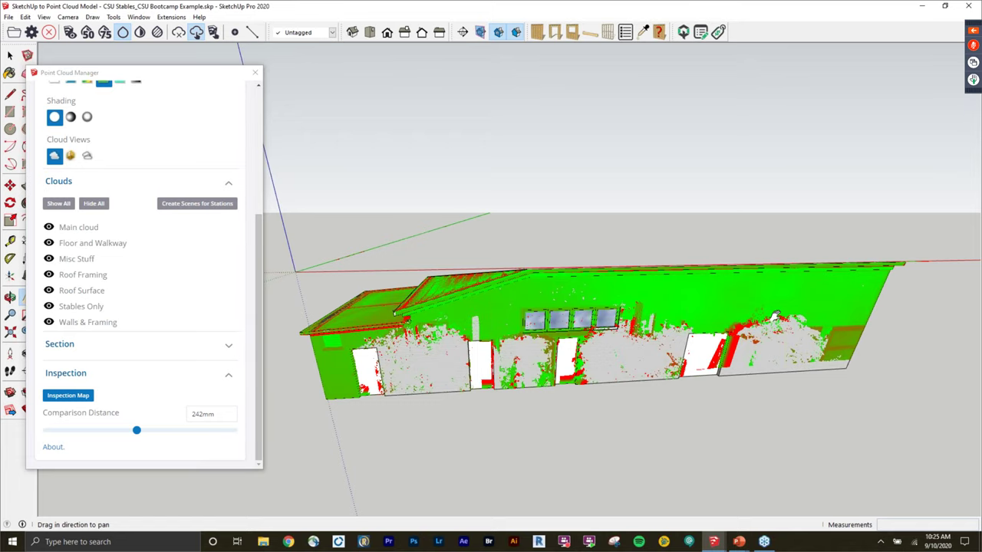
pyautogui.moveTo(781, 299)
pyautogui.mouseDown(button='middle')
pyautogui.moveTo(712, 317)
pyautogui.moveTo(714, 330)
pyautogui.moveTo(508, 387)
pyautogui.moveTo(647, 345)
pyautogui.moveTo(669, 365)
pyautogui.moveTo(650, 343)
pyautogui.moveTo(708, 377)
pyautogui.moveTo(657, 346)
pyautogui.moveTo(673, 322)
pyautogui.moveTo(835, 299)
pyautogui.mouseUp(button='middle')
pyautogui.moveTo(663, 344); pyautogui.dragTo(836, 313, button='middle')
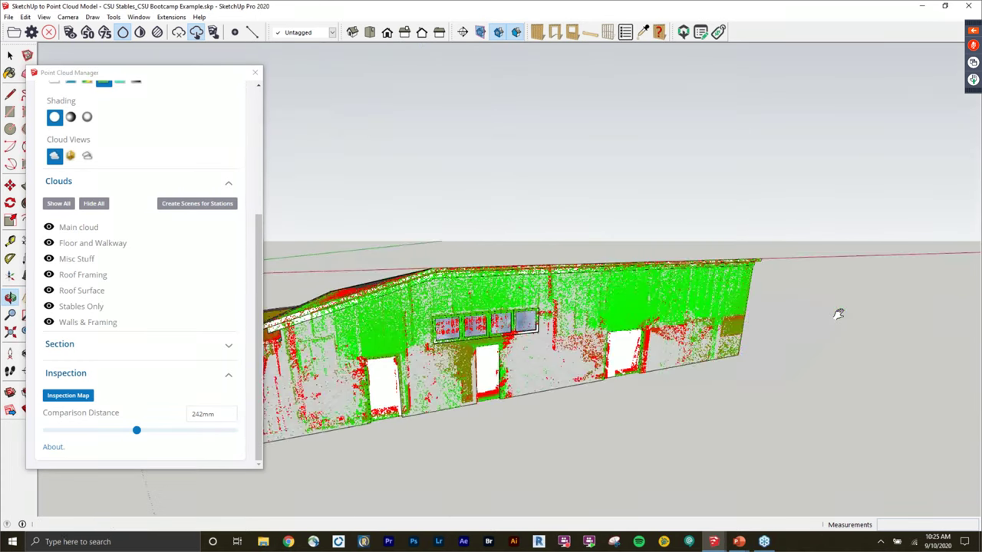
pyautogui.keyDown('shift'); pyautogui.moveTo(679, 298); pyautogui.dragTo(761, 271, button='middle'); pyautogui.keyUp('shift')
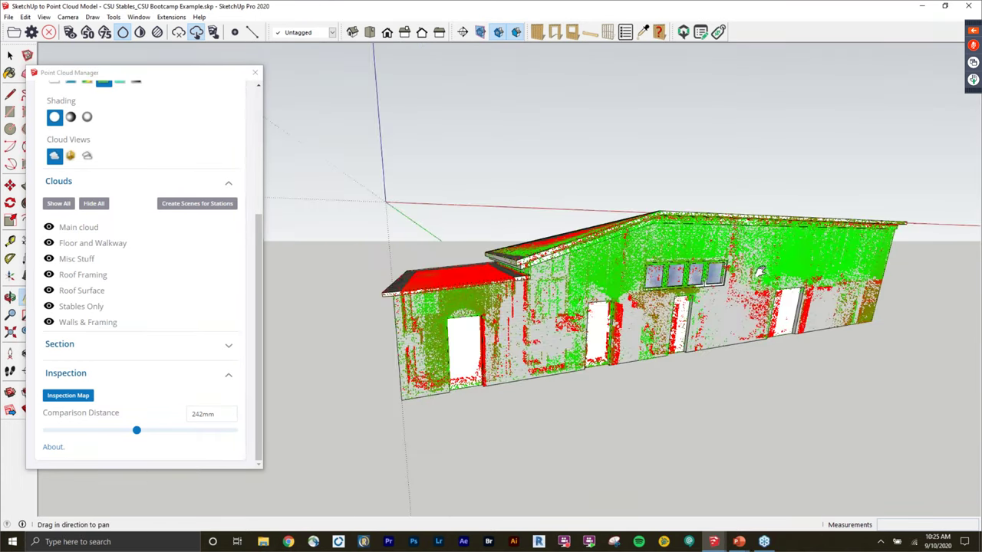
# Step: Turn off the inspection map and switch to the Union Station Scan and Denver SketchUp Project file
pyautogui.click(88, 395)
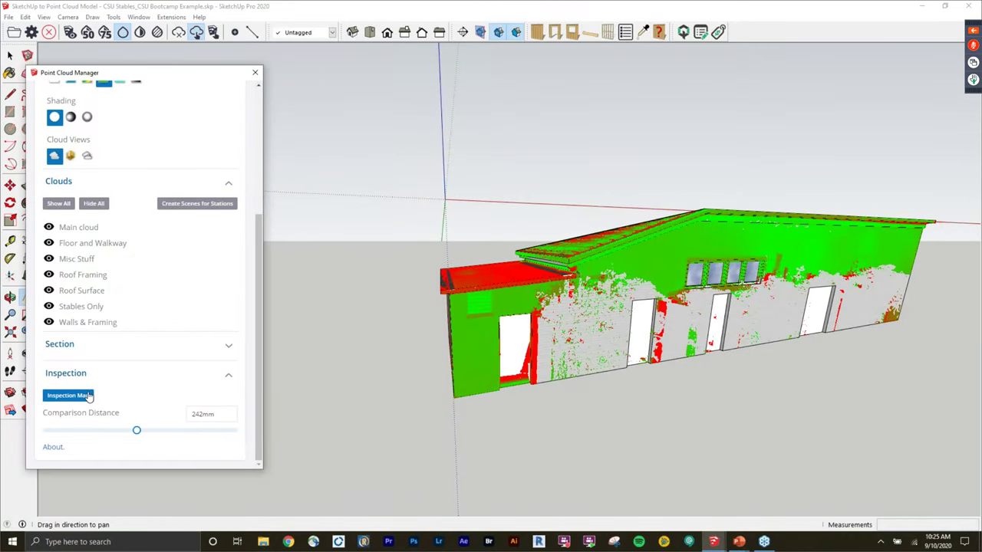
pyautogui.click(89, 395)
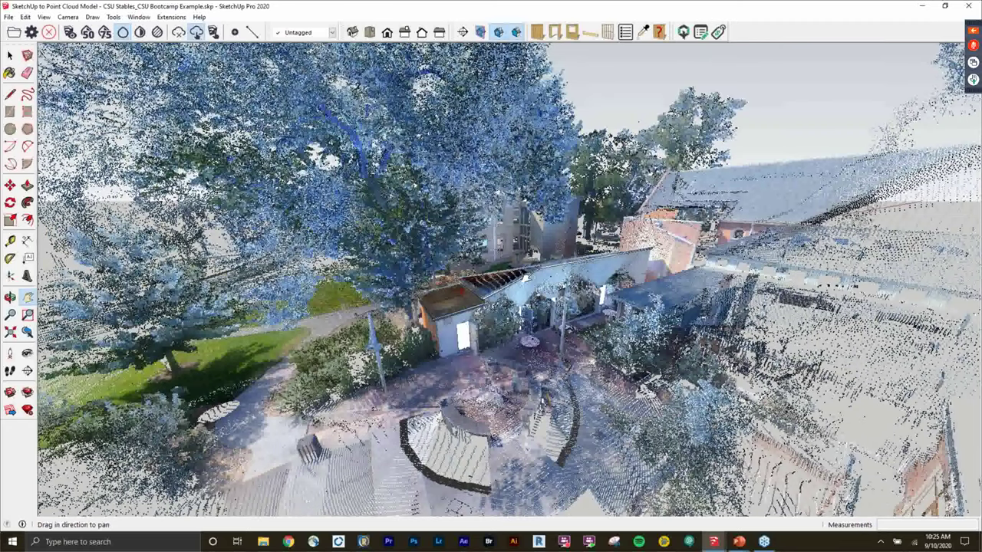
pyautogui.moveTo(765, 543)
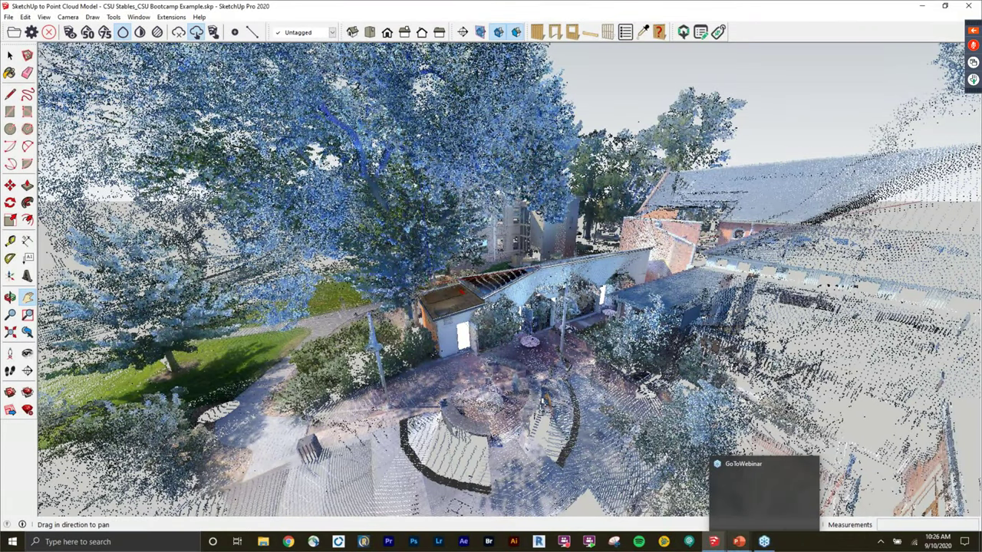
pyautogui.moveTo(714, 545)
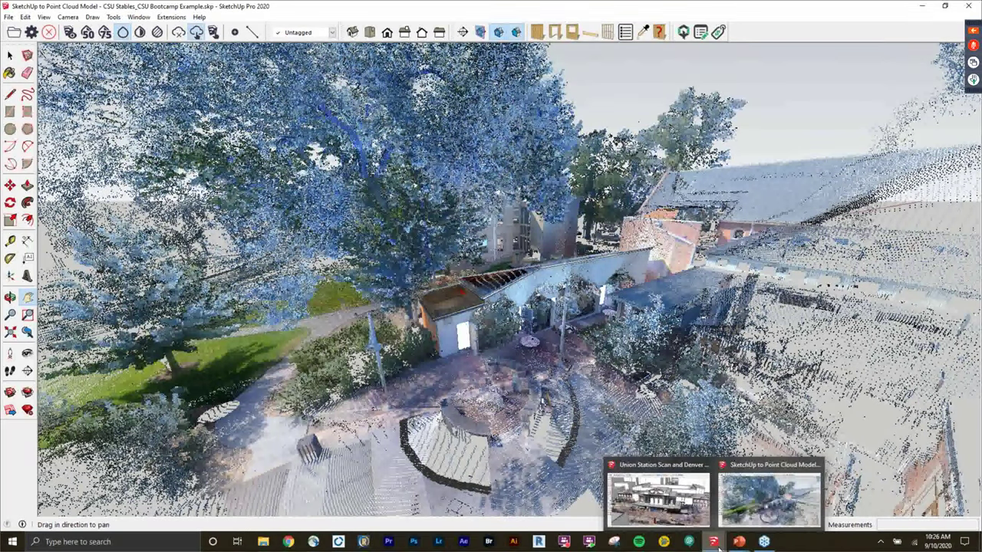
pyautogui.moveTo(680, 521)
pyautogui.click(679, 522)
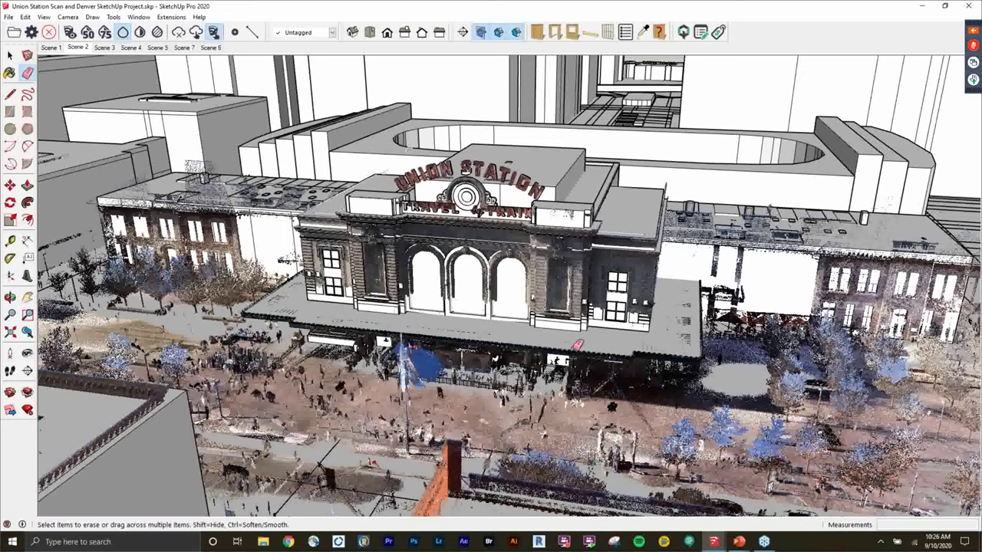
# Step: Examine the Union Station model overlaid with its point cloud from an elevated view of the plaza
pyautogui.keyDown('shift'); pyautogui.moveTo(519, 339); pyautogui.dragTo(519, 339, button='middle'); pyautogui.keyUp('shift')
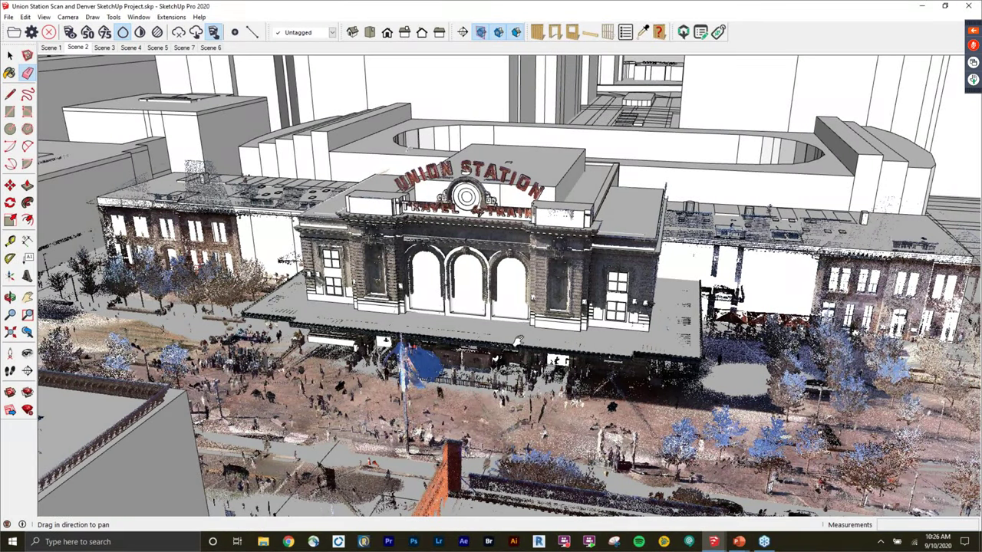
pyautogui.moveTo(519, 341); pyautogui.dragTo(543, 341)
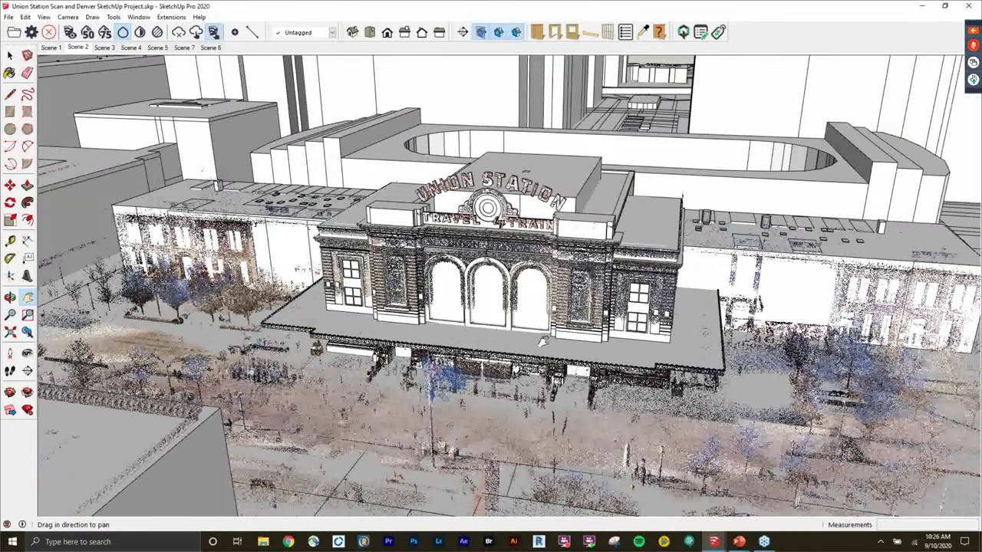
pyautogui.moveTo(543, 340); pyautogui.dragTo(526, 340, button='middle')
pyautogui.scroll(2, 526, 341)
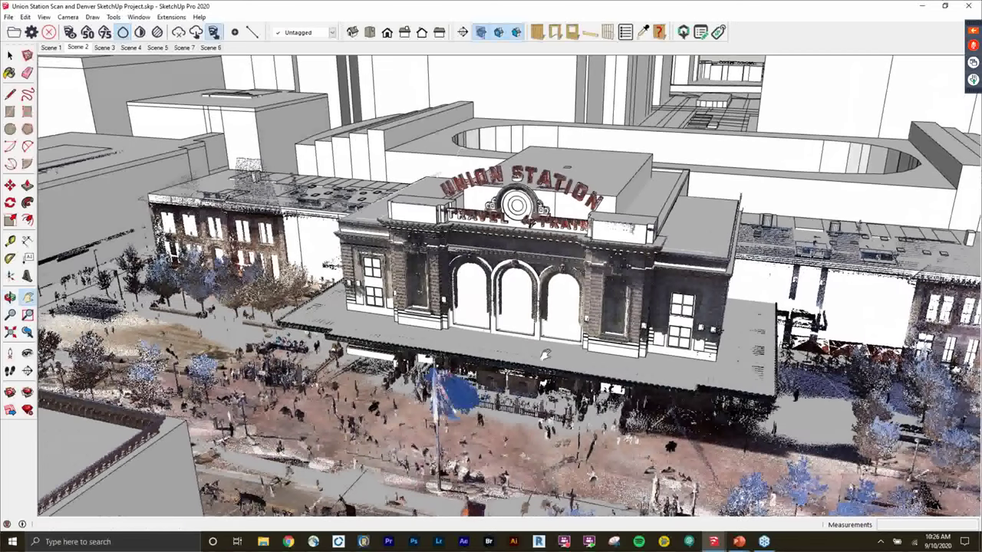
pyautogui.scroll(-2, 544, 355)
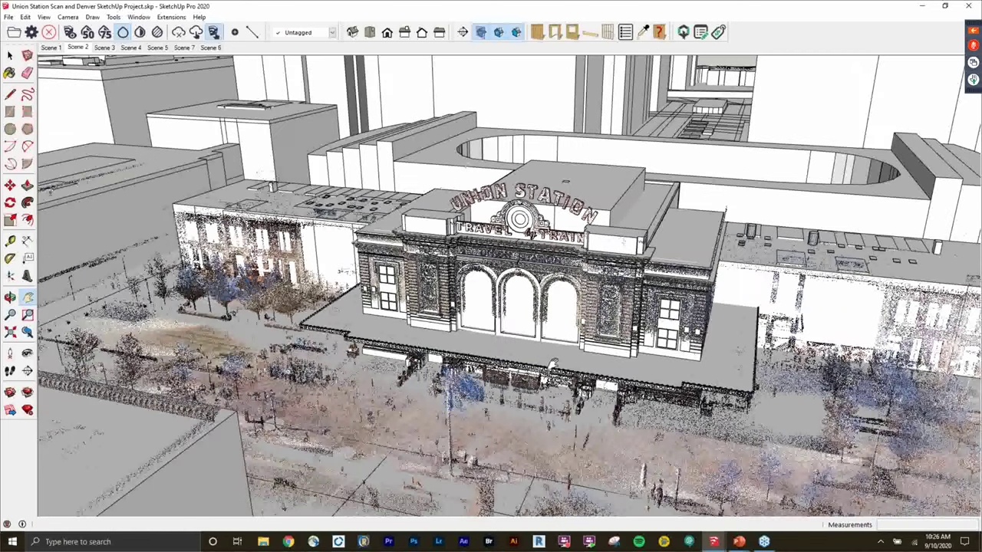
pyautogui.scroll(-2, 548, 356)
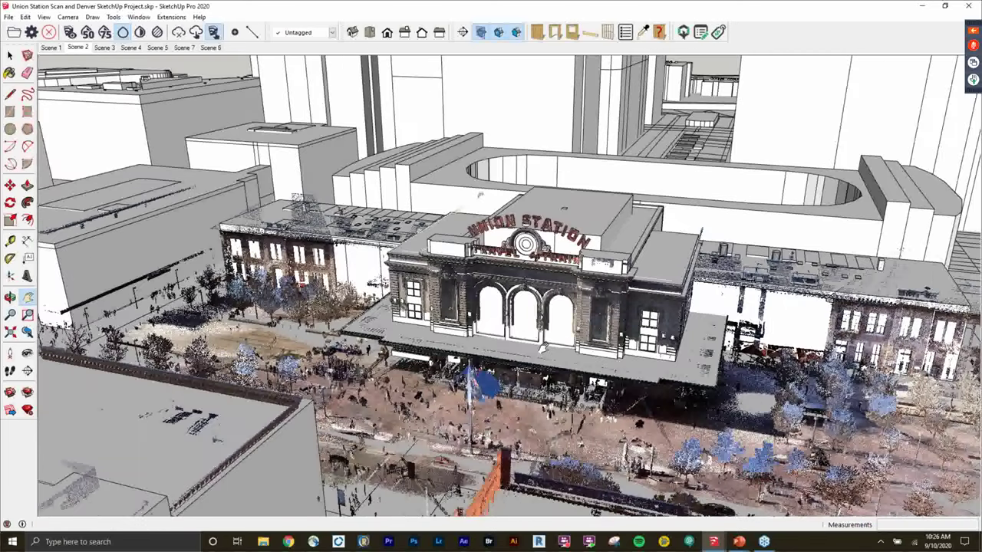
# Step: Examine the Union Station model without the point cloud, covering the arched front facade and the side windows
pyautogui.scroll(3, 506, 319)
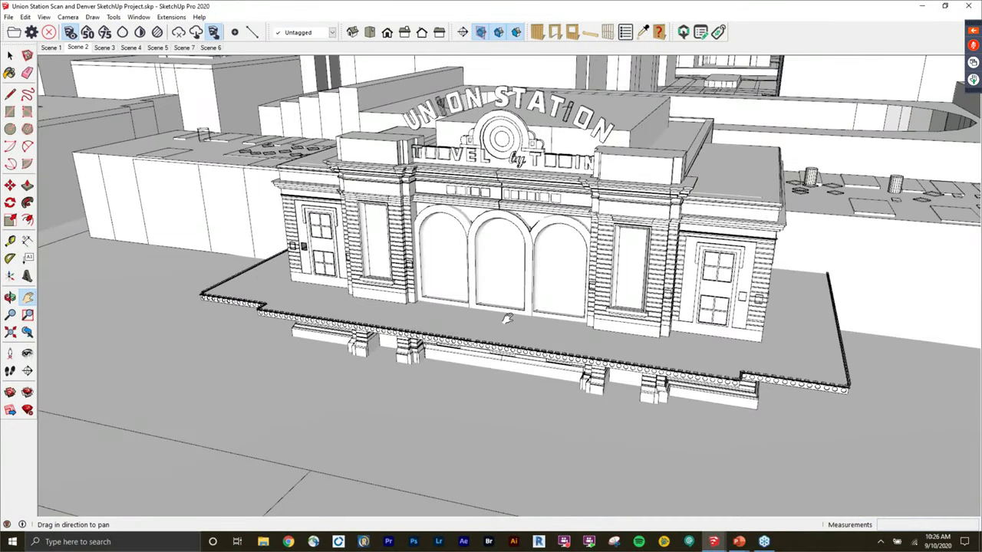
pyautogui.scroll(1, 506, 319)
pyautogui.moveTo(668, 327)
pyautogui.keyDown('shift'); pyautogui.mouseDown(button='middle')
pyautogui.moveTo(610, 330)
pyautogui.moveTo(495, 299)
pyautogui.moveTo(473, 276)
pyautogui.moveTo(549, 276)
pyautogui.moveTo(701, 321)
pyautogui.moveTo(880, 302)
pyautogui.moveTo(835, 270)
pyautogui.mouseUp(button='middle'); pyautogui.keyUp('shift')
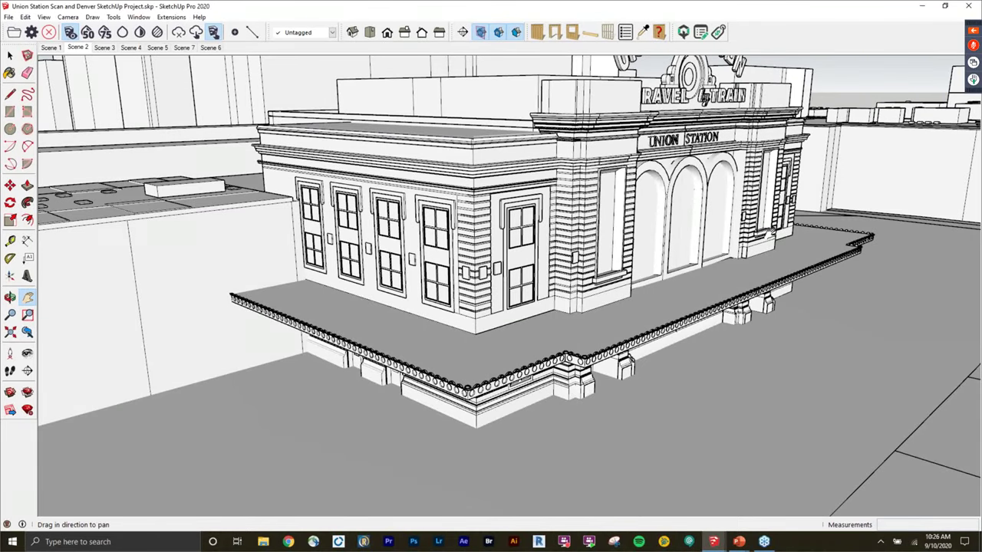
pyautogui.moveTo(770, 232); pyautogui.dragTo(790, 274)
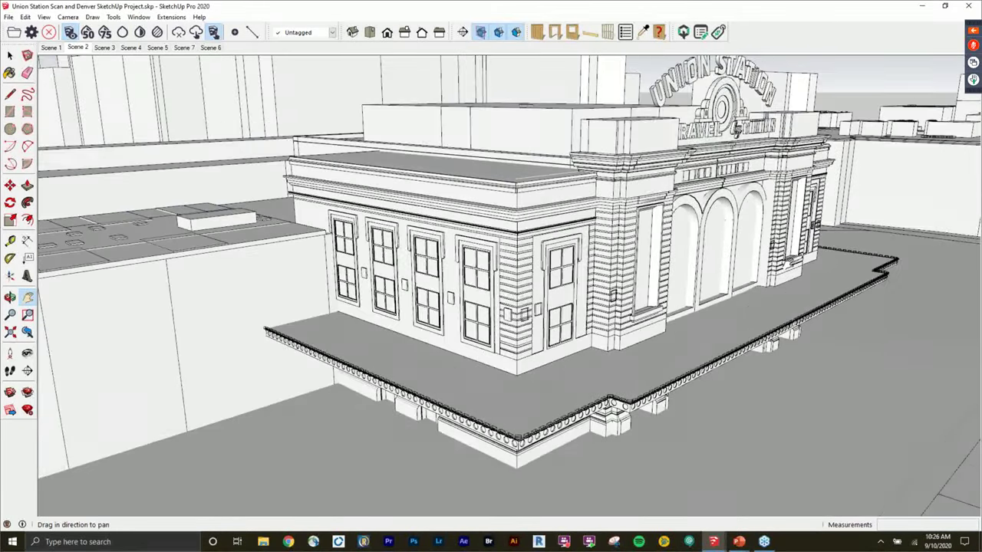
pyautogui.moveTo(789, 275); pyautogui.dragTo(430, 265, button='middle')
pyautogui.moveTo(559, 280); pyautogui.dragTo(492, 257, button='middle')
# Step: Activate Scene 3 and display the point cloud together with the Union Station model using No Blending
pyautogui.click(103, 47)
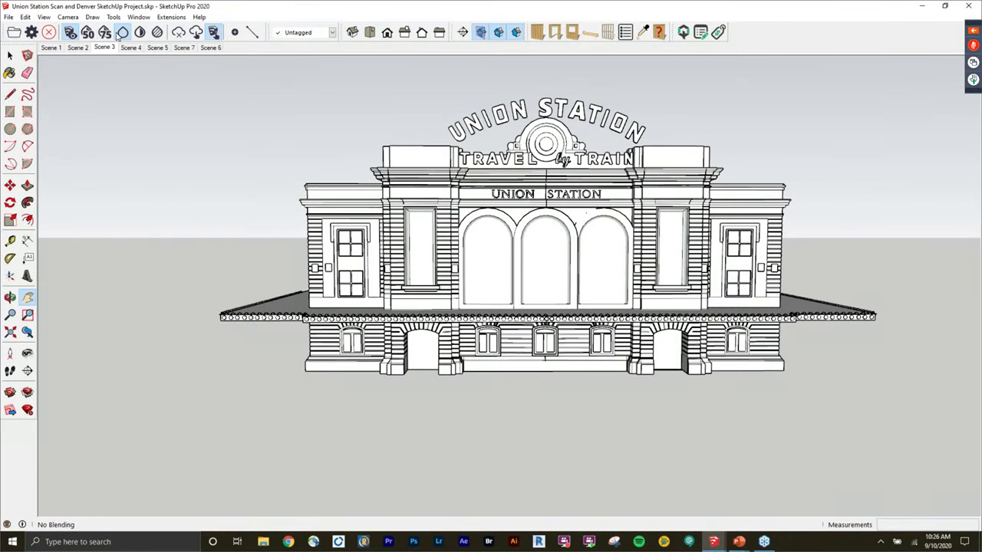
pyautogui.click(118, 37)
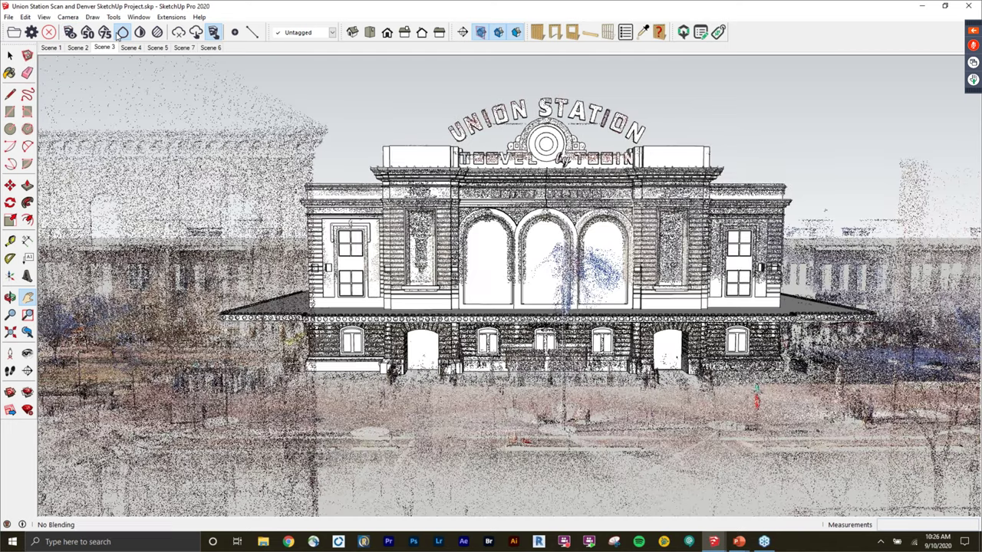
pyautogui.moveTo(579, 231); pyautogui.dragTo(579, 251, button='middle')
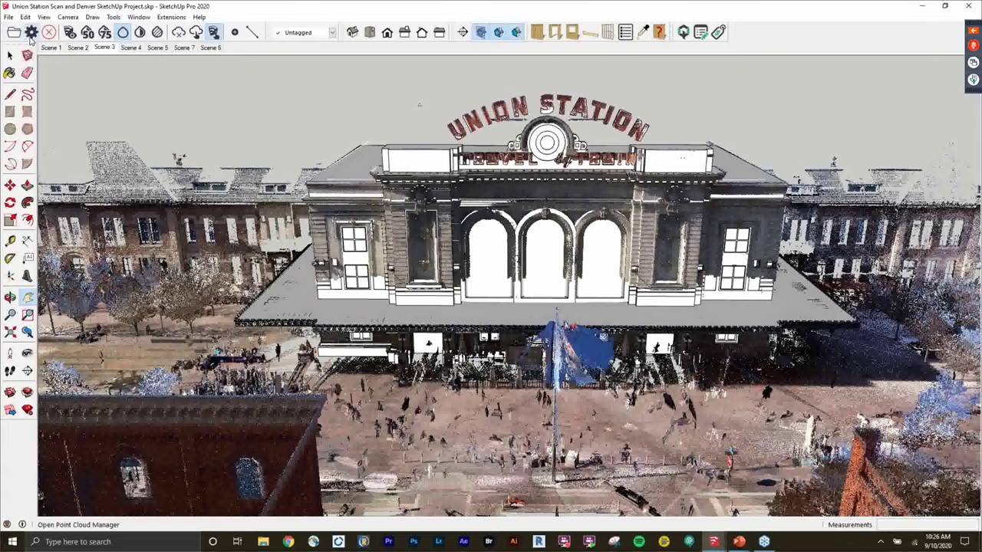
# Step: Preview the Color Coded Intensity and grayscale colorizations of the Union Station point cloud and return to its photographic colours
pyautogui.click(31, 32)
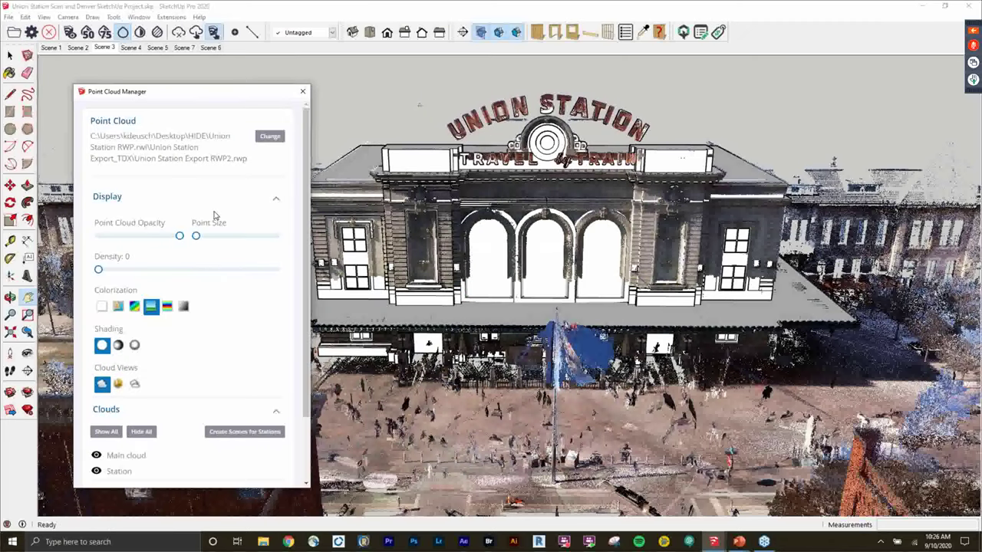
pyautogui.click(134, 307)
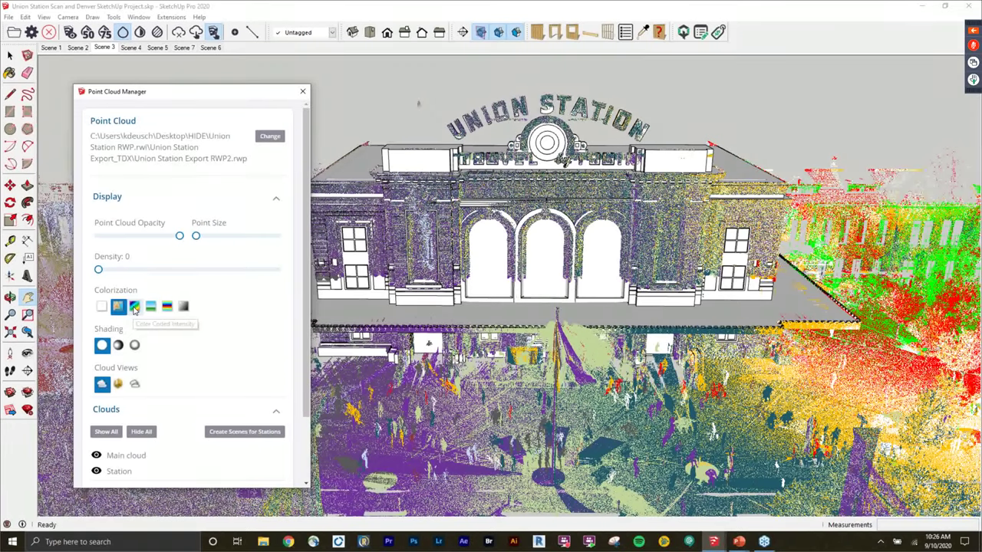
pyautogui.click(167, 308)
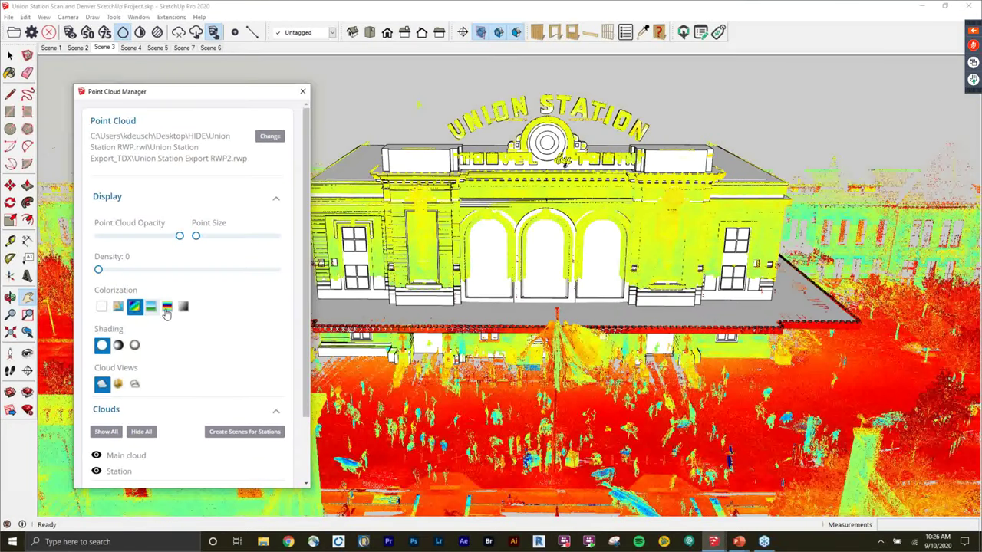
pyautogui.click(166, 307)
pyautogui.click(182, 308)
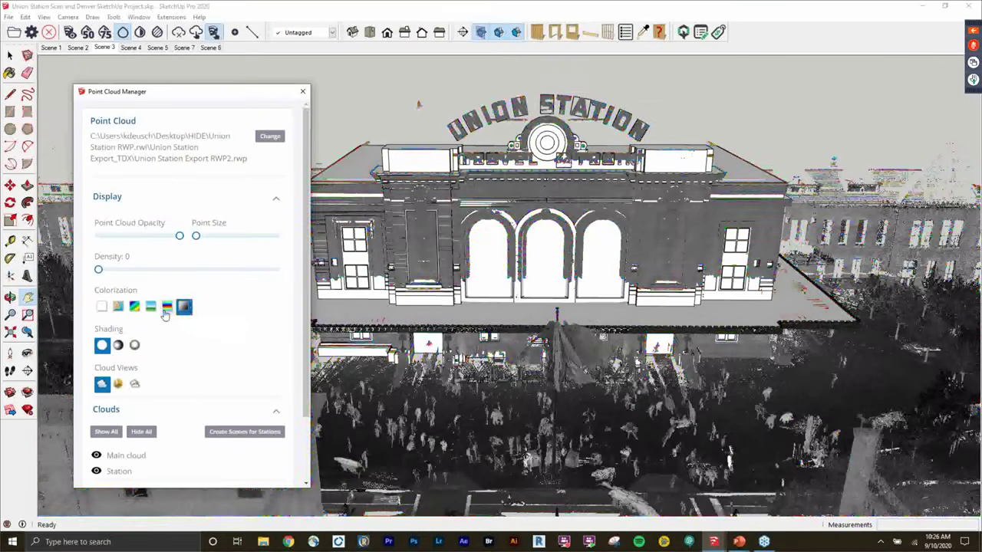
pyautogui.click(150, 307)
# Step: Turn on the inspection map for the Union Station model
pyautogui.scroll(-2, 142, 445)
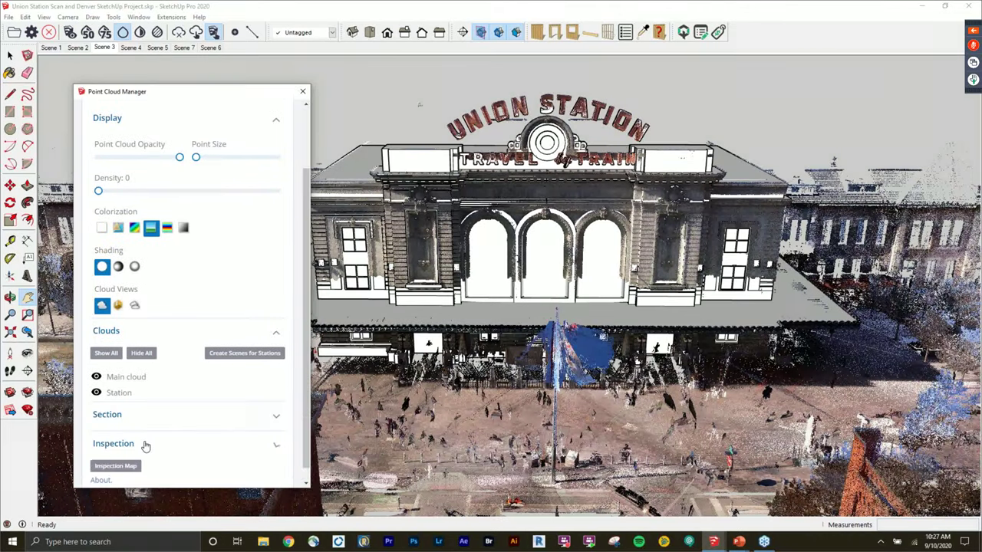
pyautogui.click(116, 466)
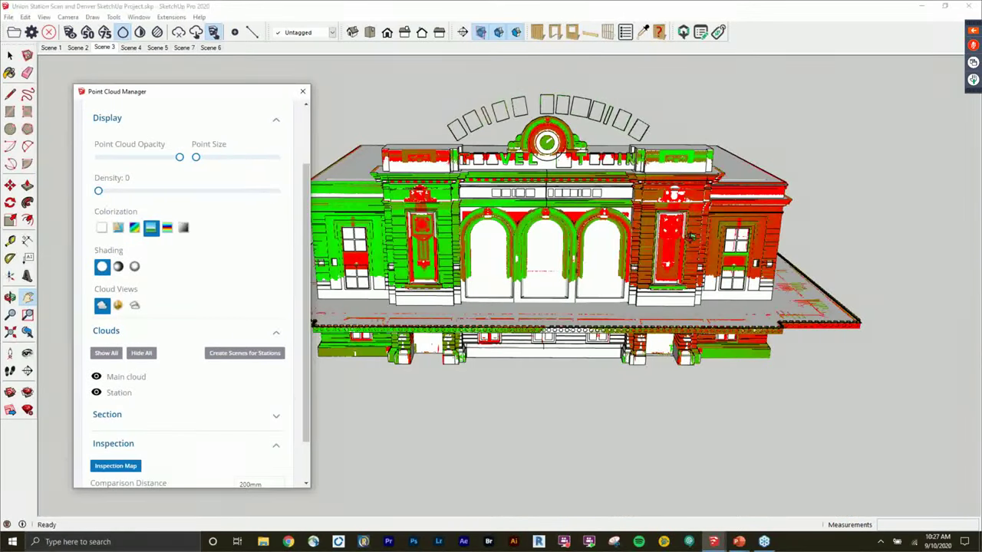
# Step: Turn off the inspection map for the Union Station model and return to its point cloud colours
pyautogui.moveTo(522, 246); pyautogui.dragTo(566, 272, button='middle')
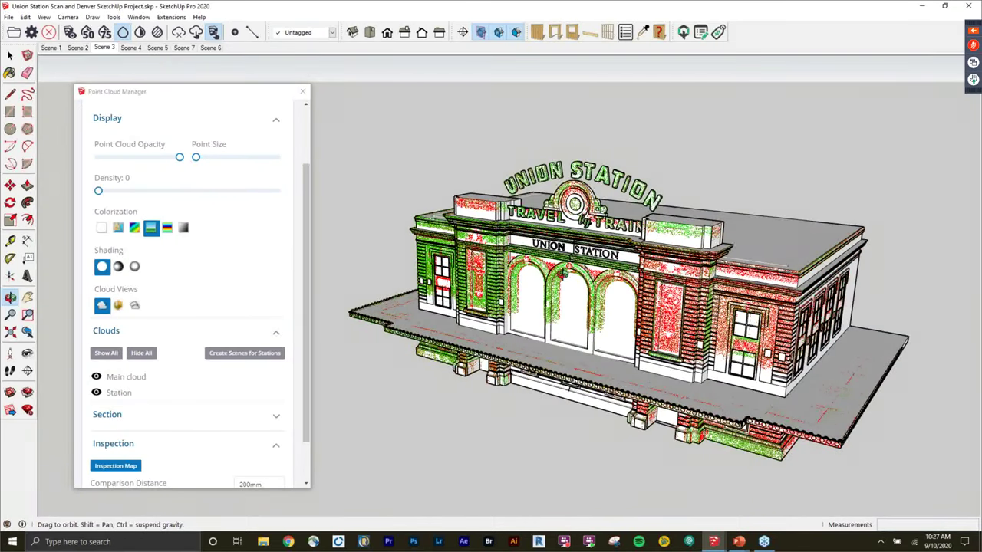
pyautogui.click(130, 467)
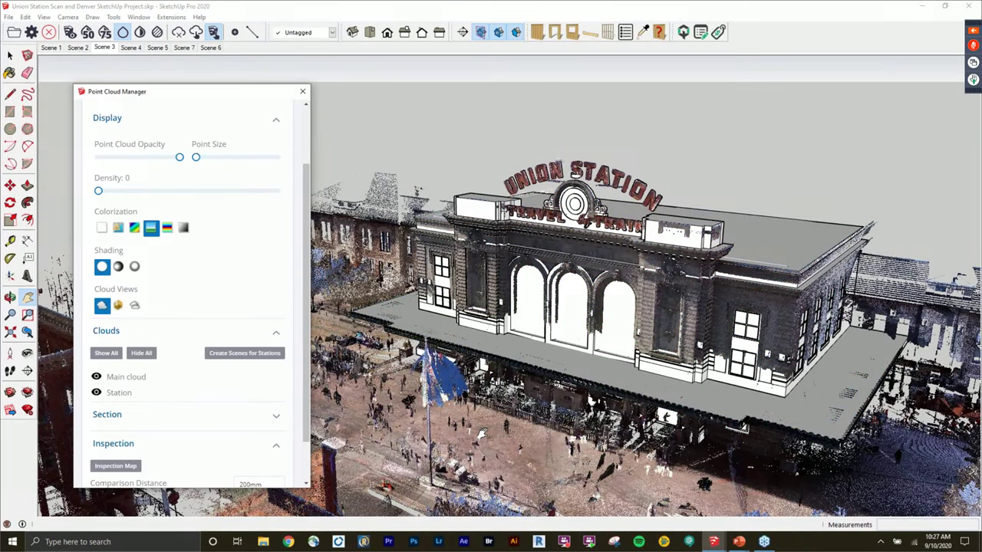
pyautogui.scroll(-2, 480, 434)
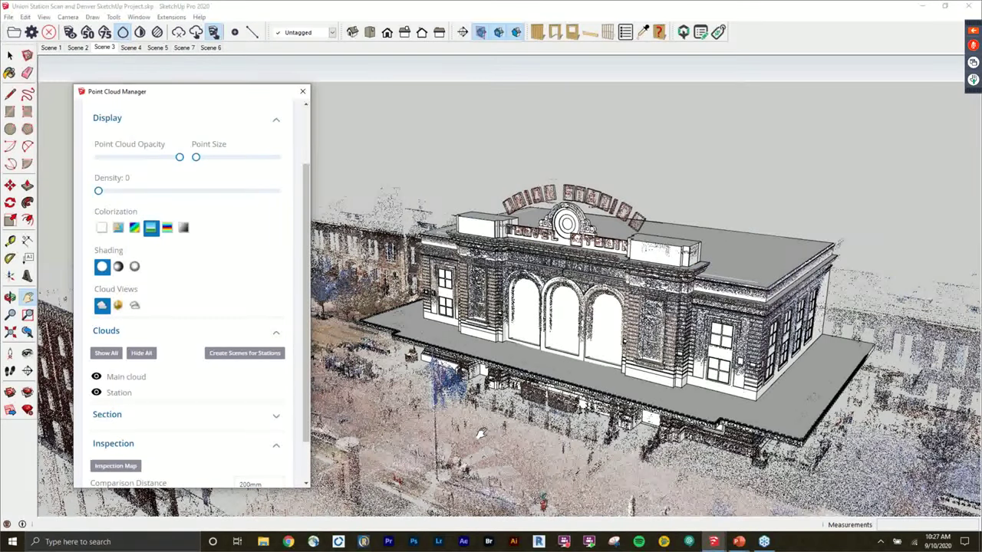
pyautogui.scroll(3, 443, 397)
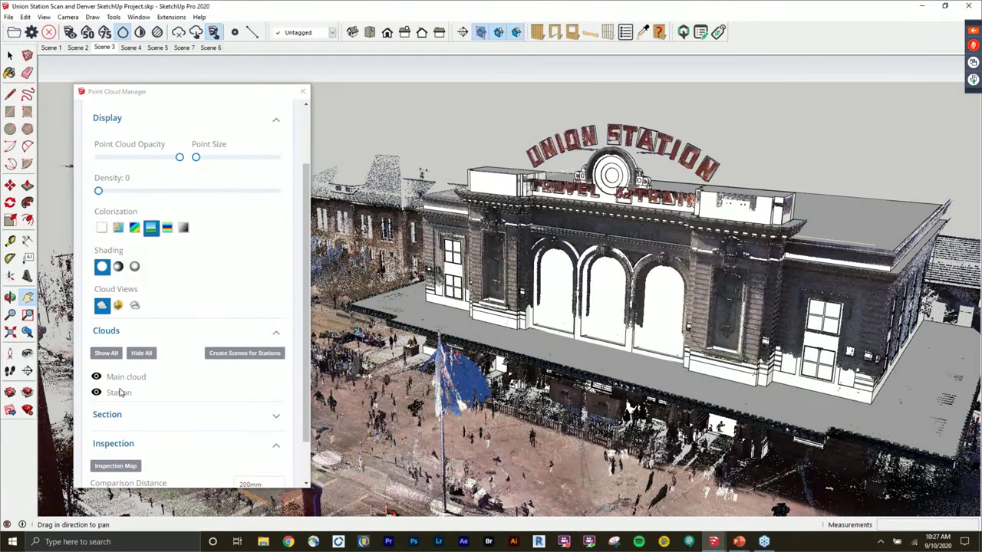
# Step: Hide the Main cloud, keep the Station cloud displayed, and close the Point Cloud Manager
pyautogui.click(98, 377)
pyautogui.click(98, 377)
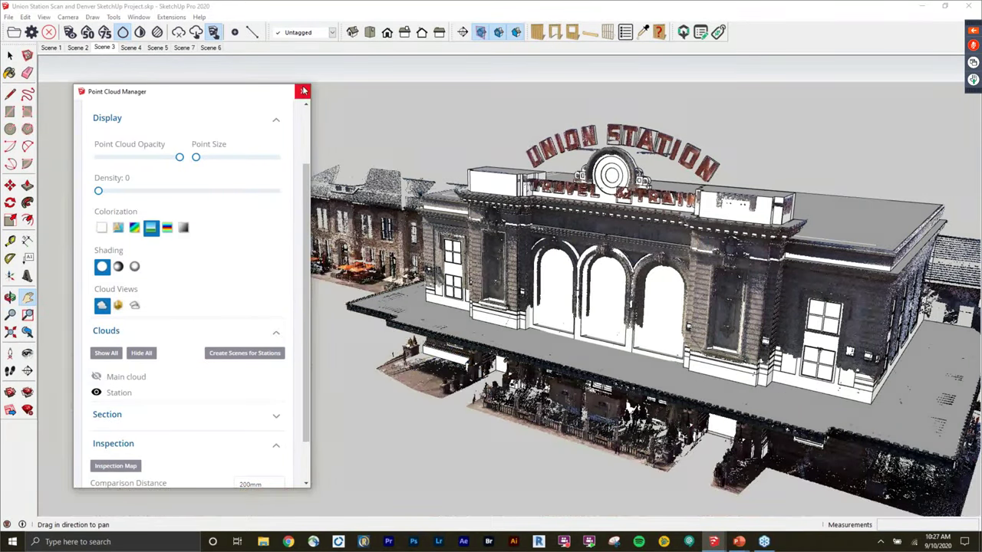
pyautogui.click(304, 91)
# Step: Examine the Union Station model against the Station cloud, covering the side windows, the canopy corner and the front facade
pyautogui.moveTo(627, 358); pyautogui.dragTo(976, 264, button='middle')
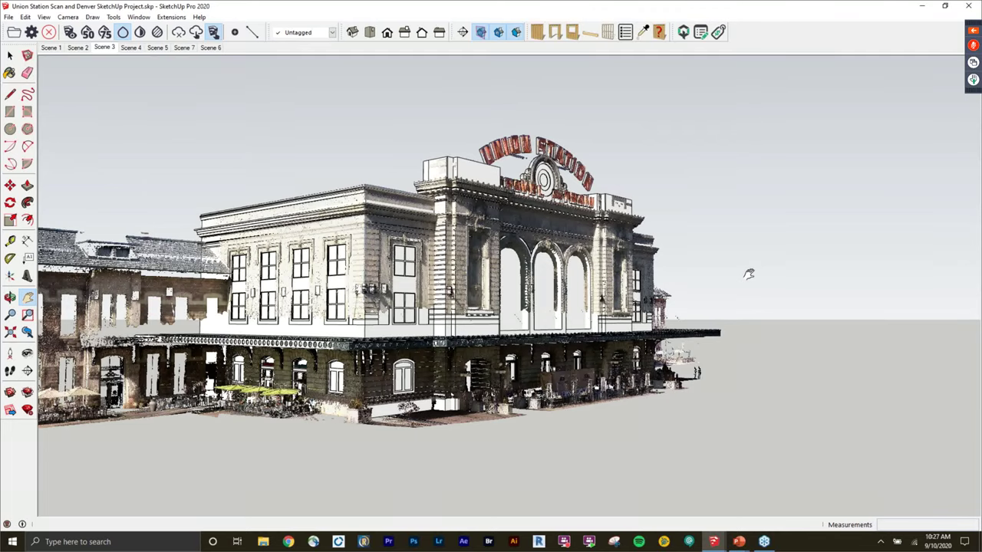
pyautogui.scroll(2, 463, 374)
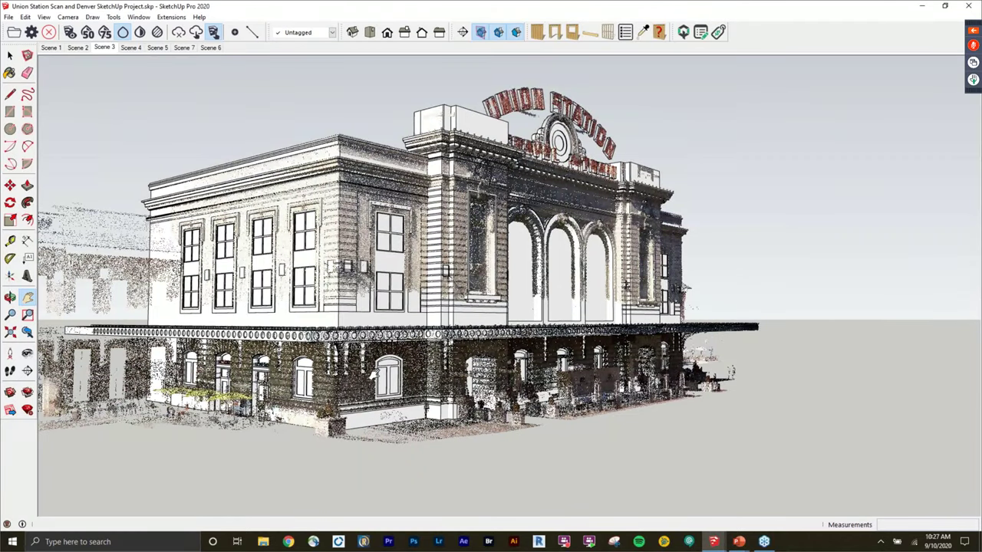
pyautogui.scroll(3, 373, 375)
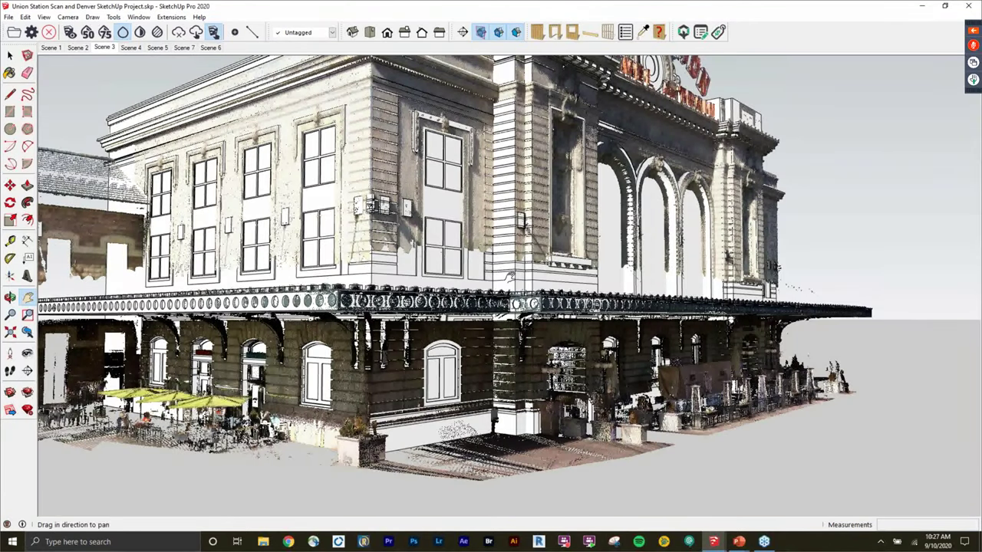
pyautogui.moveTo(510, 277)
pyautogui.mouseDown(button='middle')
pyautogui.moveTo(331, 358)
pyautogui.moveTo(536, 316)
pyautogui.mouseUp(button='middle')
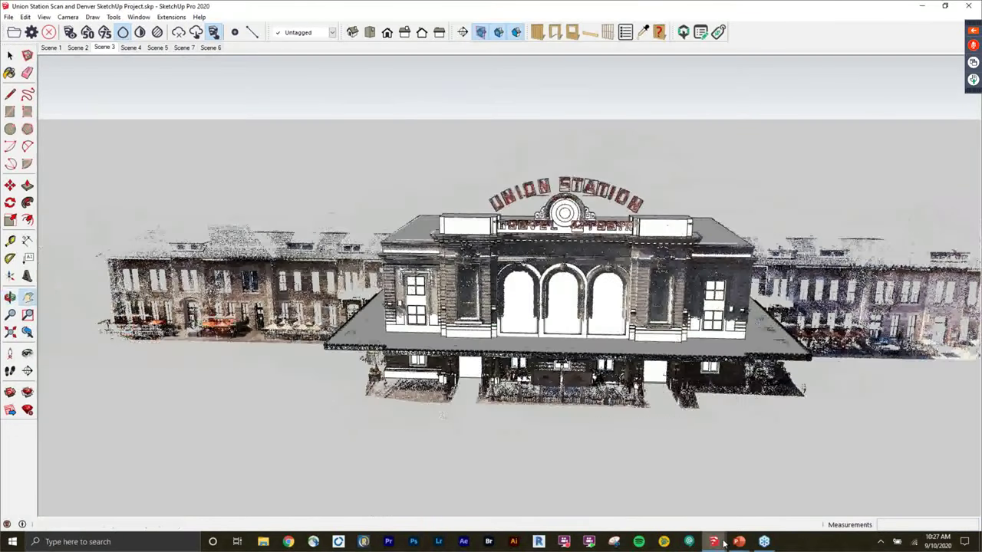
# Step: Switch to the CSU Stables SketchUp file and examine the stables roof and courtyard within the point cloud
pyautogui.moveTo(713, 541)
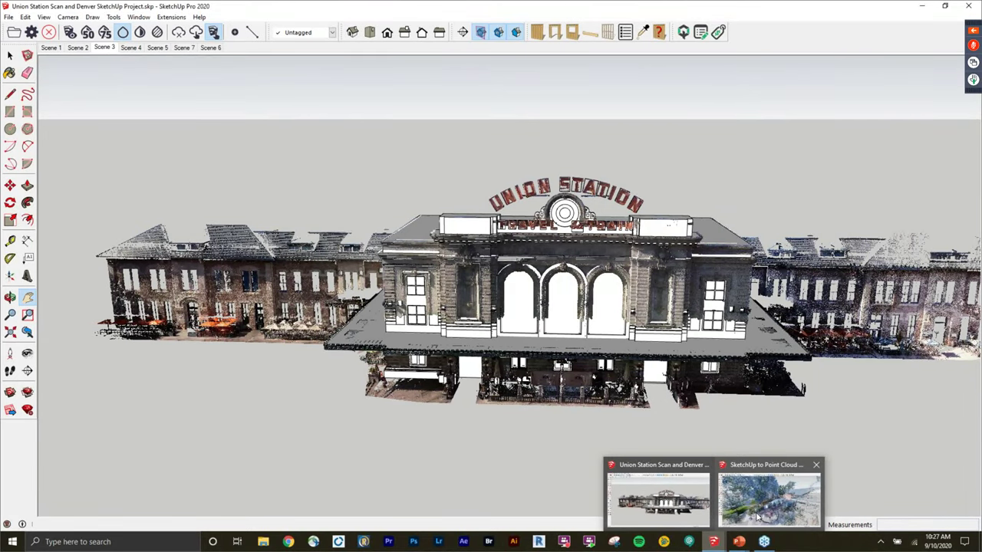
pyautogui.click(757, 518)
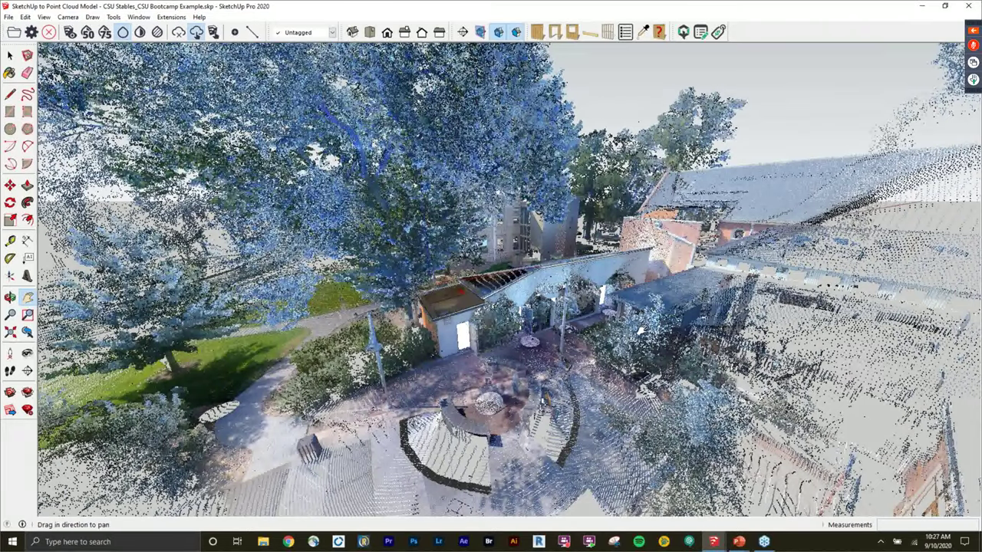
pyautogui.scroll(2, 641, 330)
pyautogui.moveTo(641, 329); pyautogui.dragTo(581, 375, button='middle')
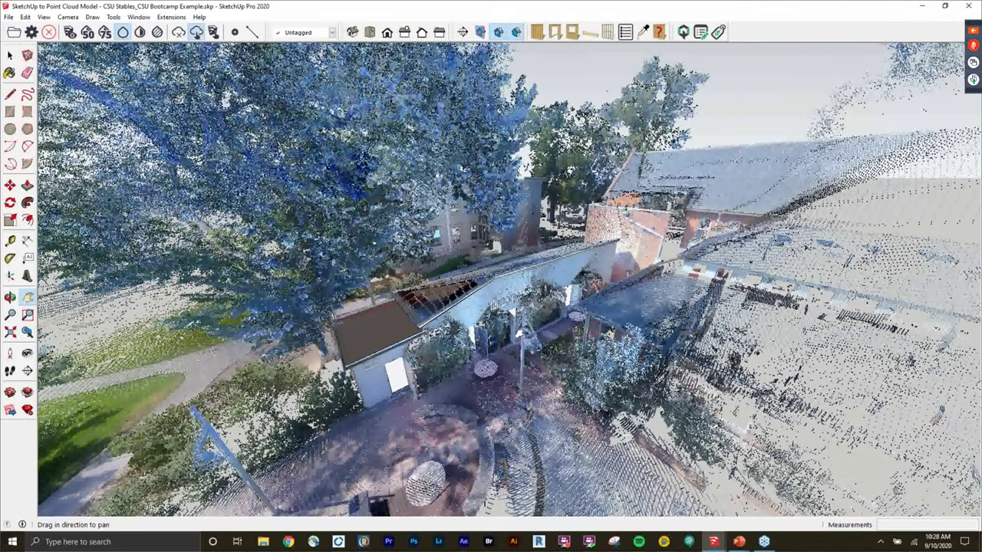
pyautogui.click(522, 330)
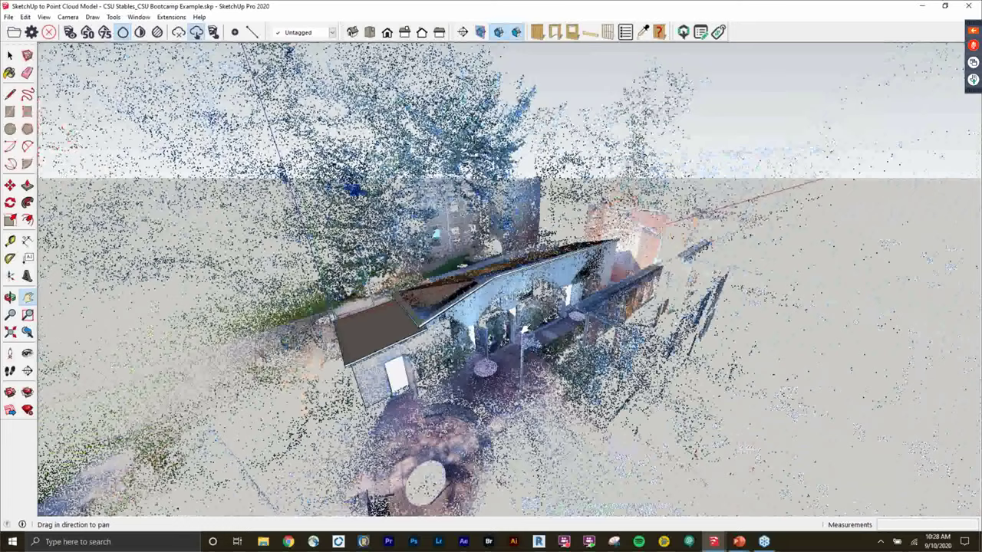
pyautogui.moveTo(525, 329); pyautogui.dragTo(549, 314, button='middle')
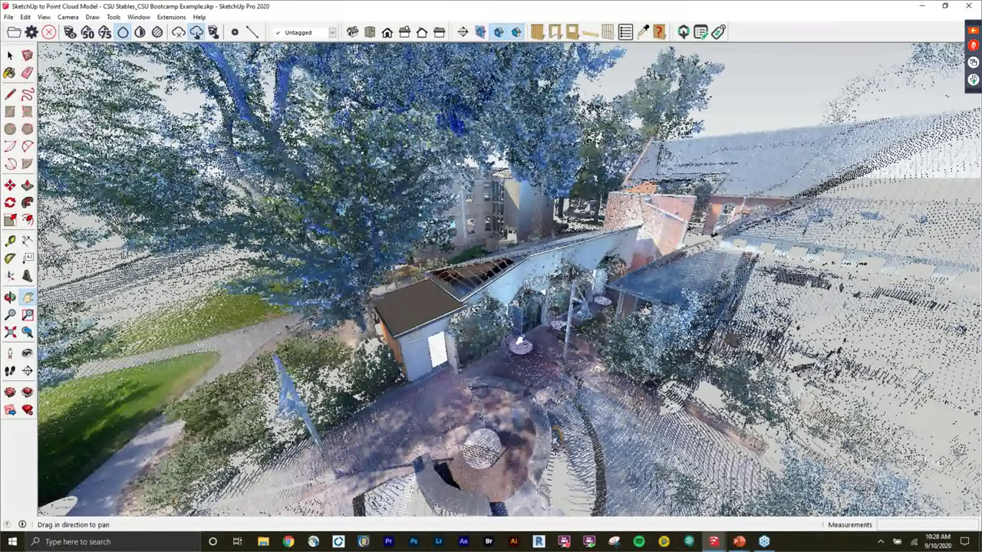
pyautogui.moveTo(520, 339); pyautogui.dragTo(521, 318)
# Step: Switch to the running PowerPoint slide show and advance from the Live Demo slide to the Questions slide
pyautogui.moveTo(741, 544)
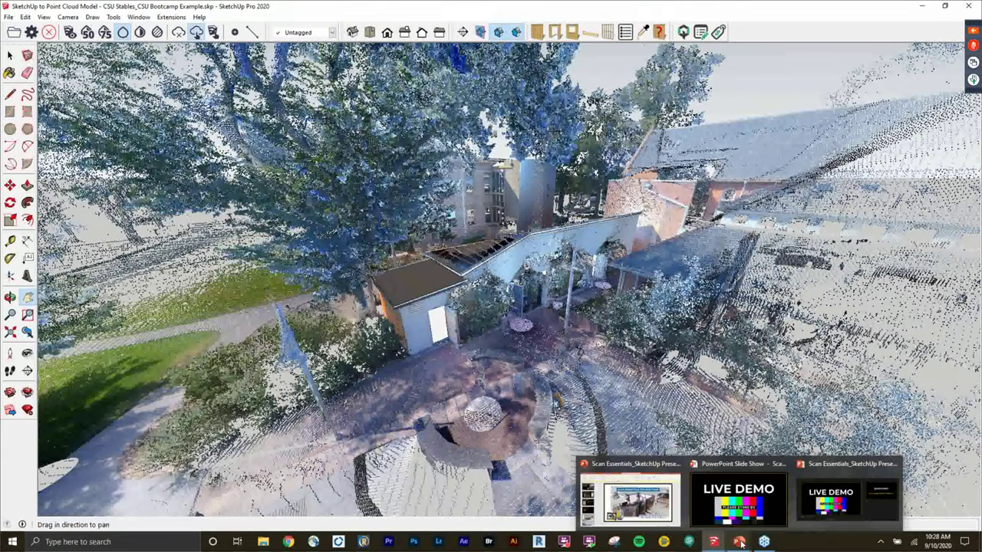
pyautogui.click(738, 498)
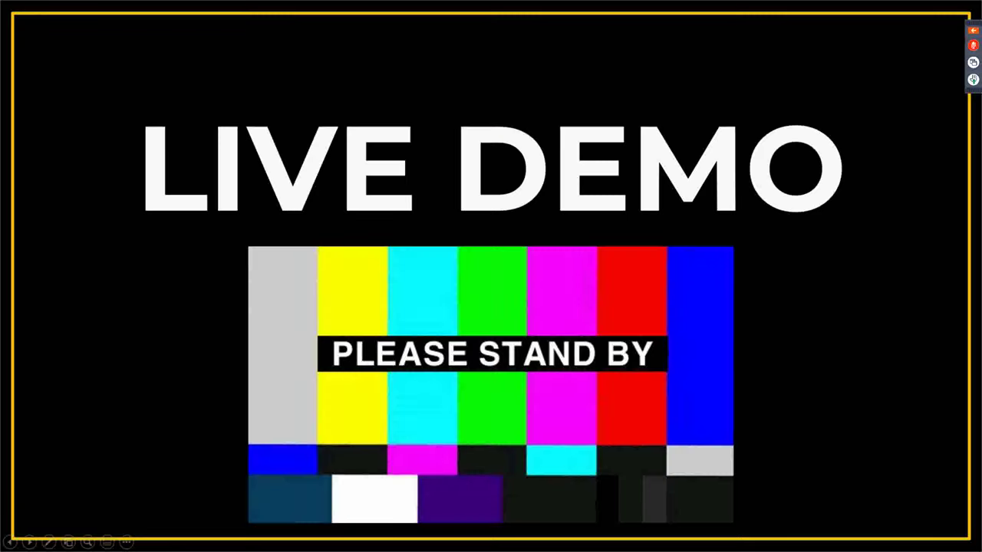
pyautogui.press('Right')
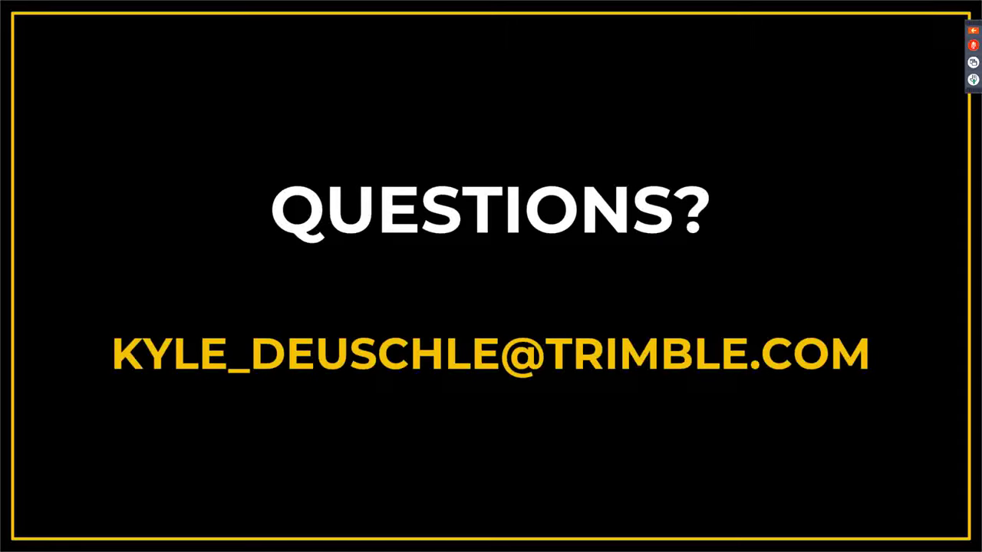